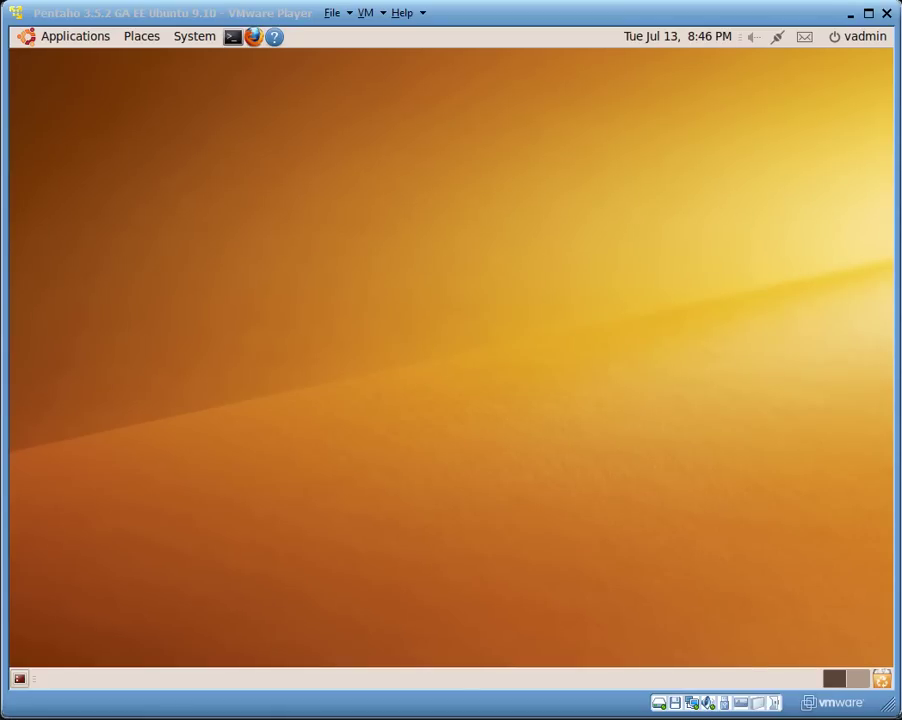
Release input from the Ubuntu VM and switch to the host's Windows Explorer window.
key(alt+Tab)
key(alt+Tab)
key(alt+Tab)
key(alt+Tab)
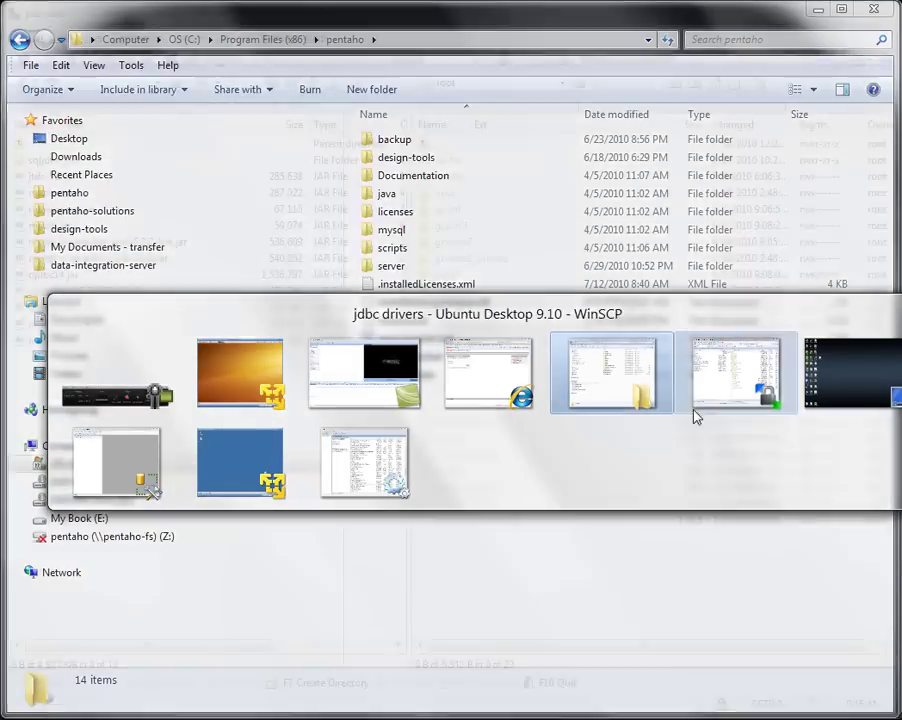
key(Escape)
key(alt+Tab)
key(alt+Tab)
key(alt+Tab)
key(alt+Tab)
key(Escape)
click(634, 404)
key(ctrl+alt)
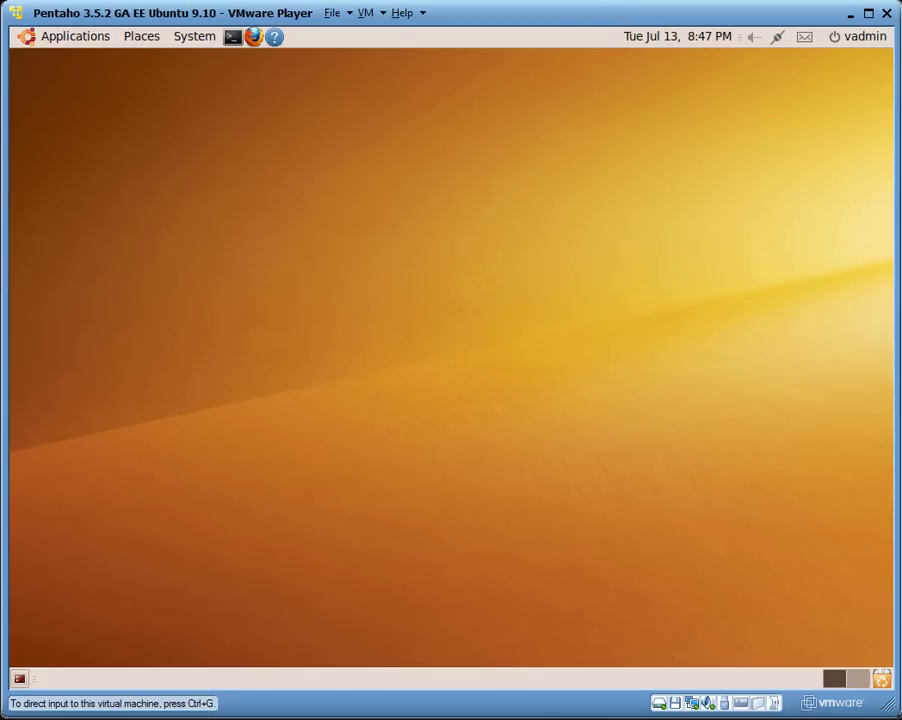
key(alt+Tab)
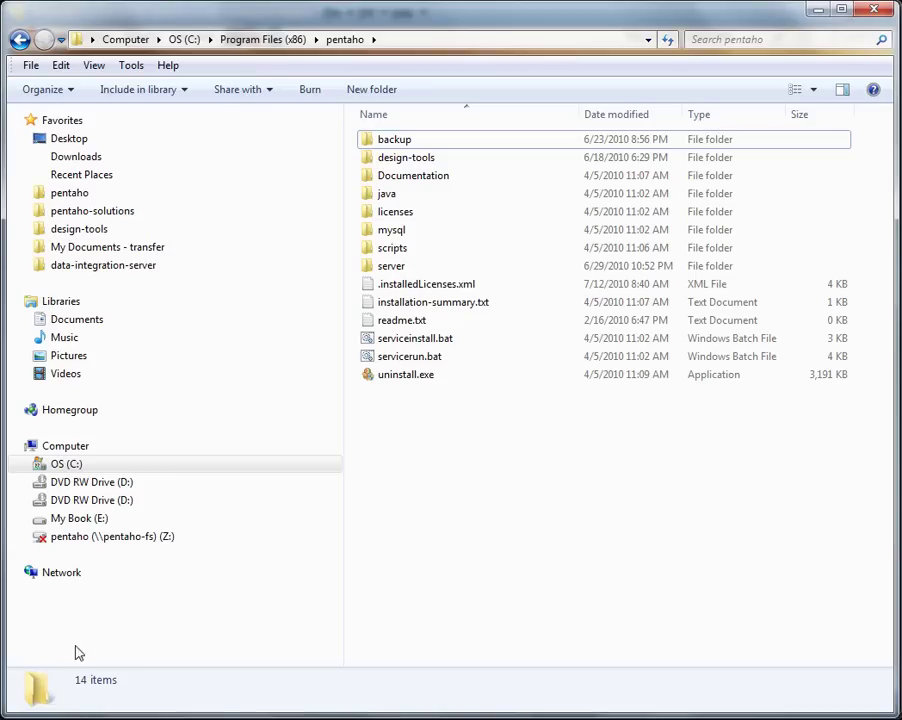
Expand the tree to C:\oraclexe\app\oracle\product\10.2.0\server\jdbc\lib.
click(26, 464)
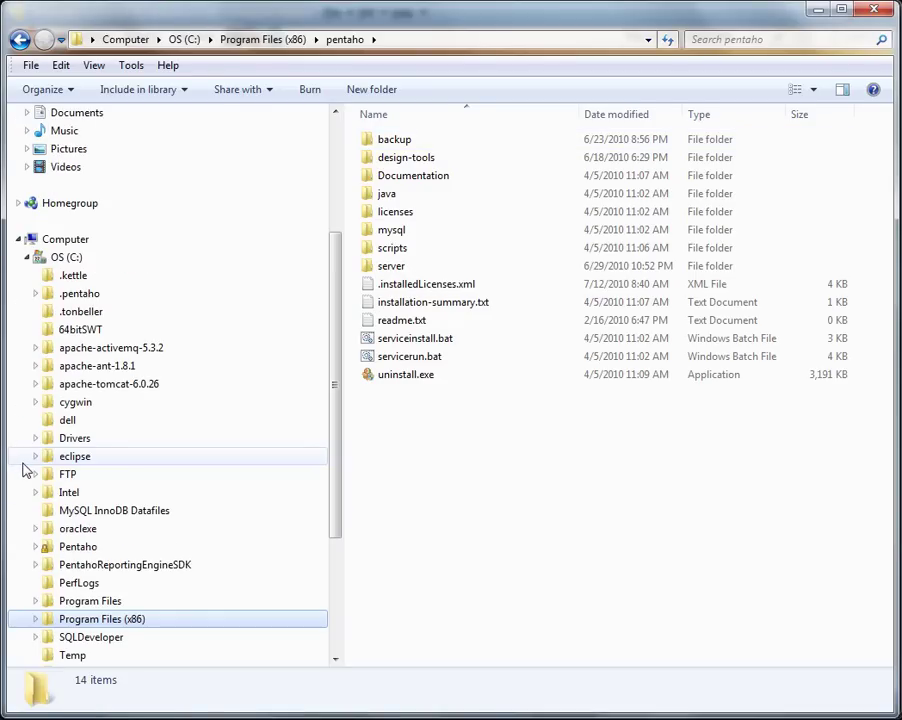
click(34, 529)
click(43, 547)
click(49, 566)
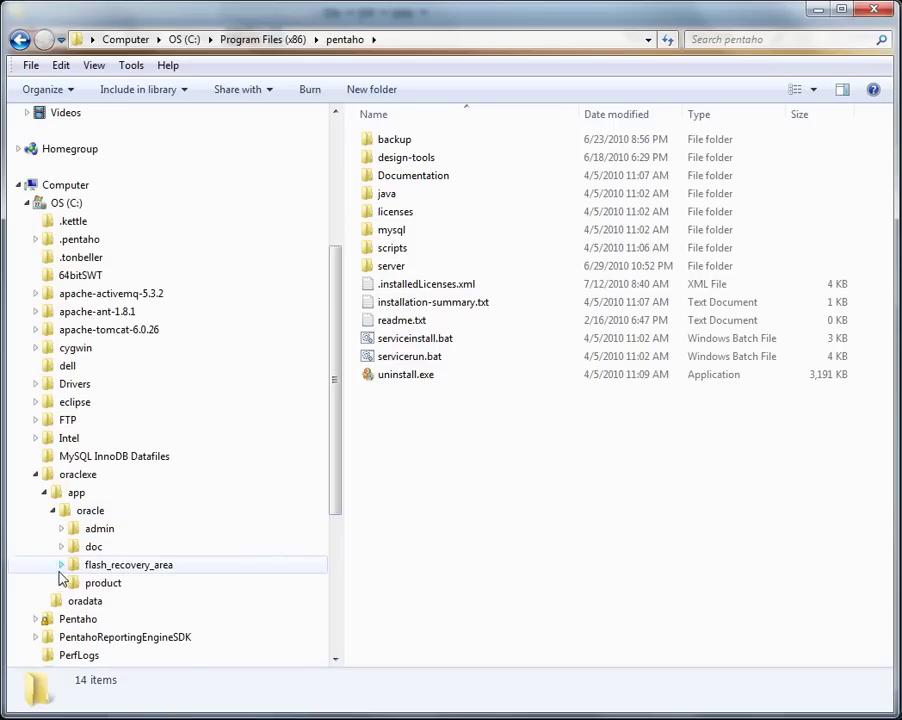
click(60, 584)
click(70, 601)
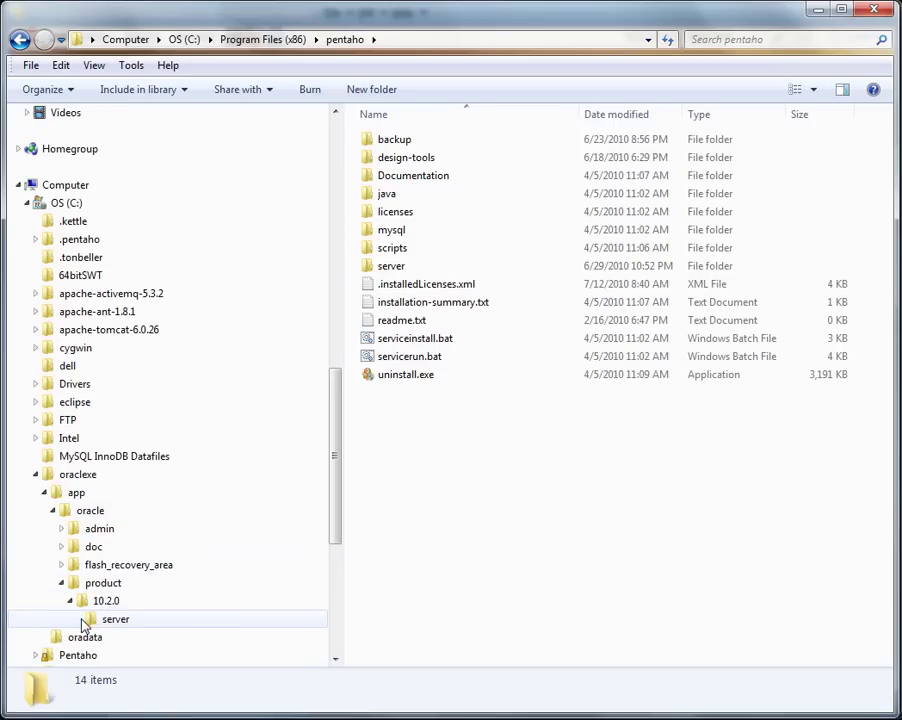
click(79, 619)
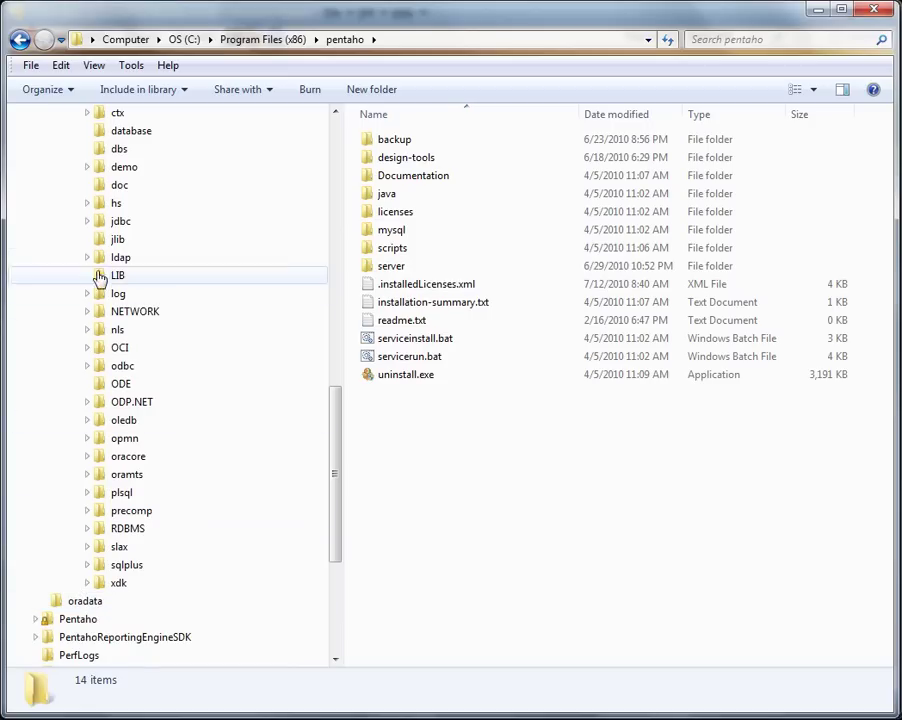
click(87, 222)
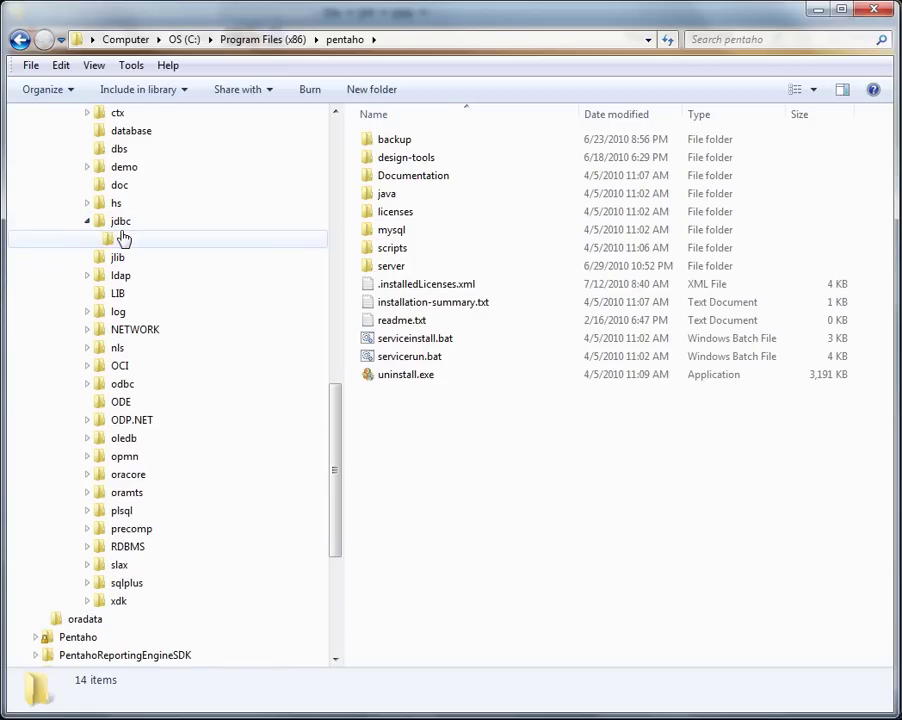
click(121, 238)
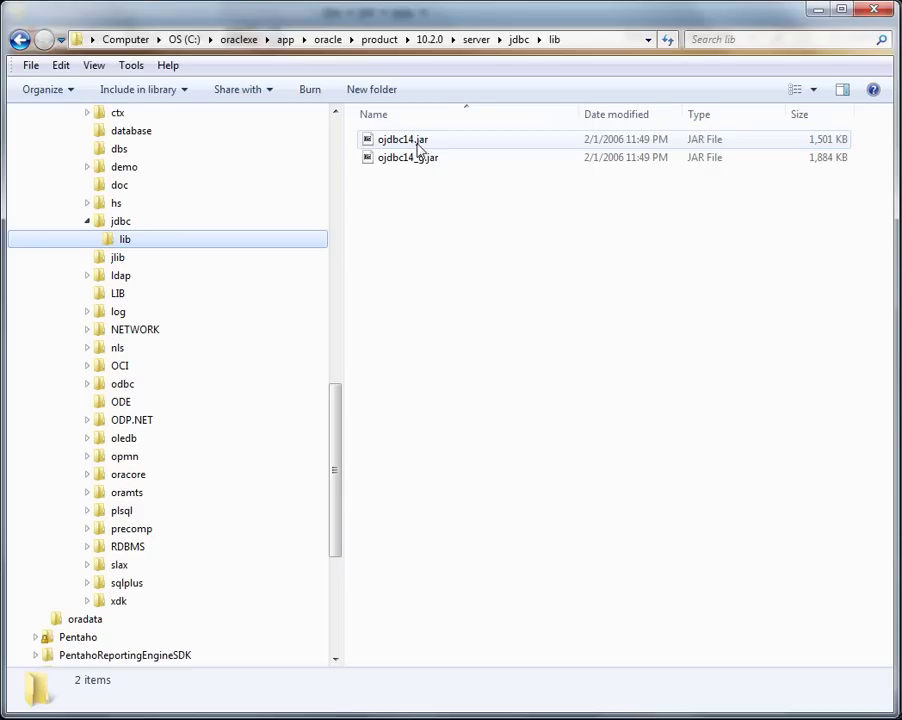
Copy the ojdbc14.jar driver from the jdbc lib folder.
click(418, 148)
right_click(417, 144)
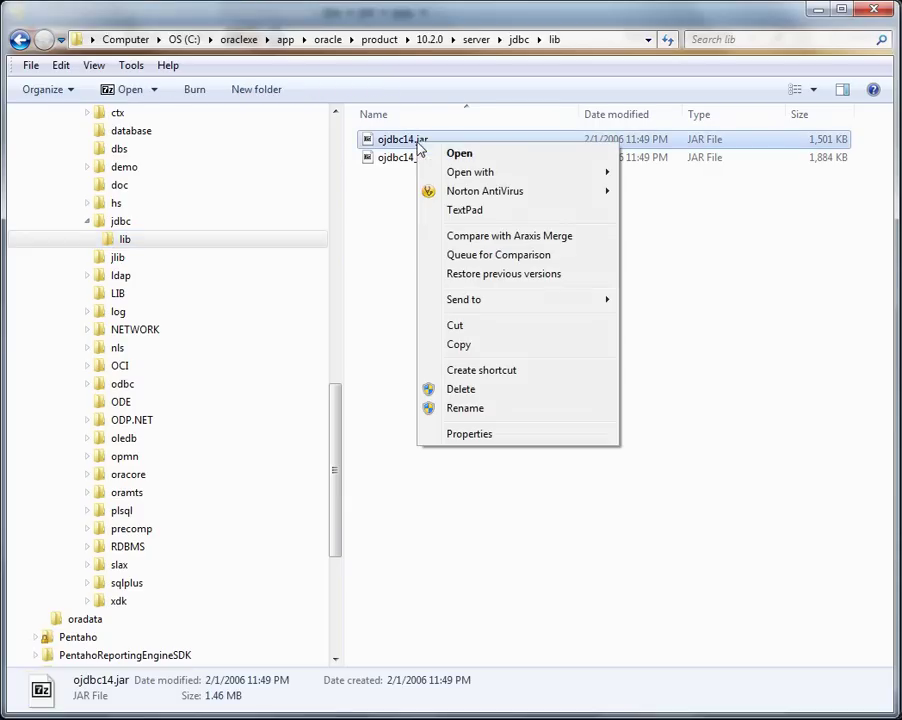
click(452, 344)
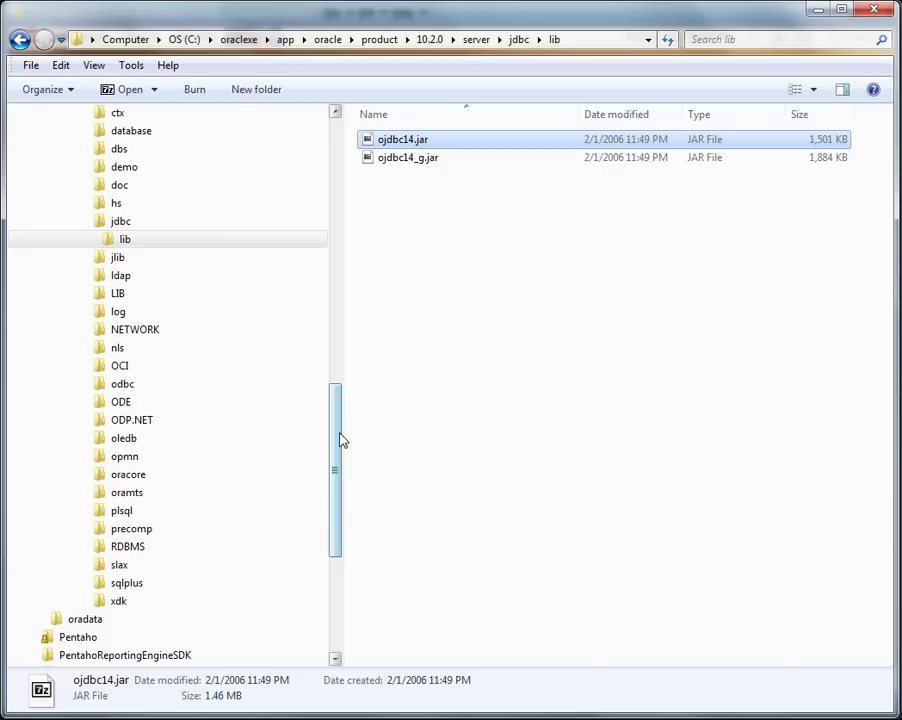
Open design-tools\report-designer\lib\jdbc and paste ojdbc14.jar into it.
drag(340, 440, 324, 166)
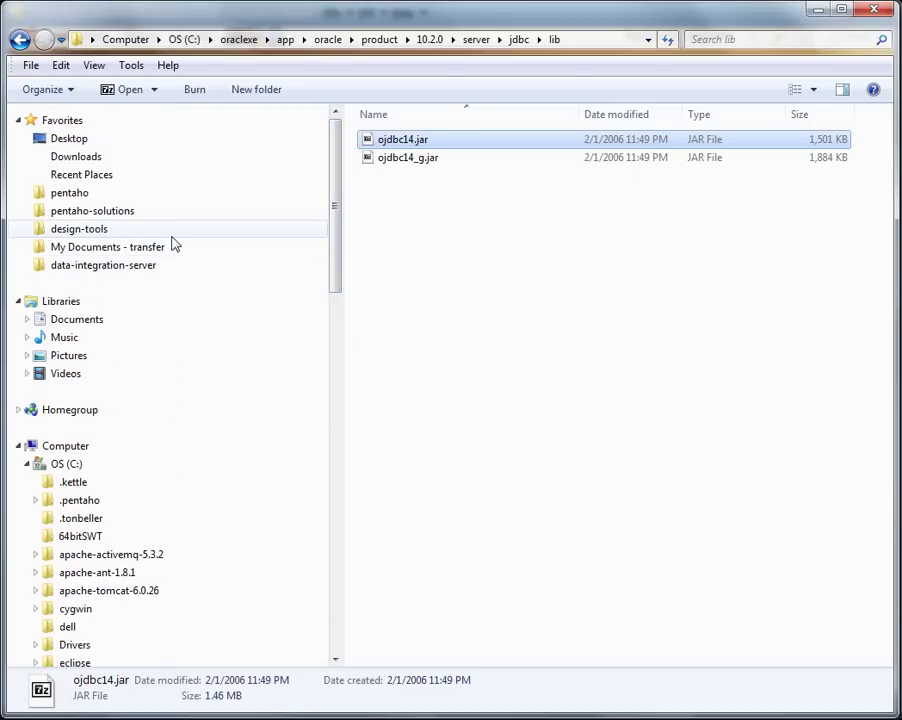
click(121, 229)
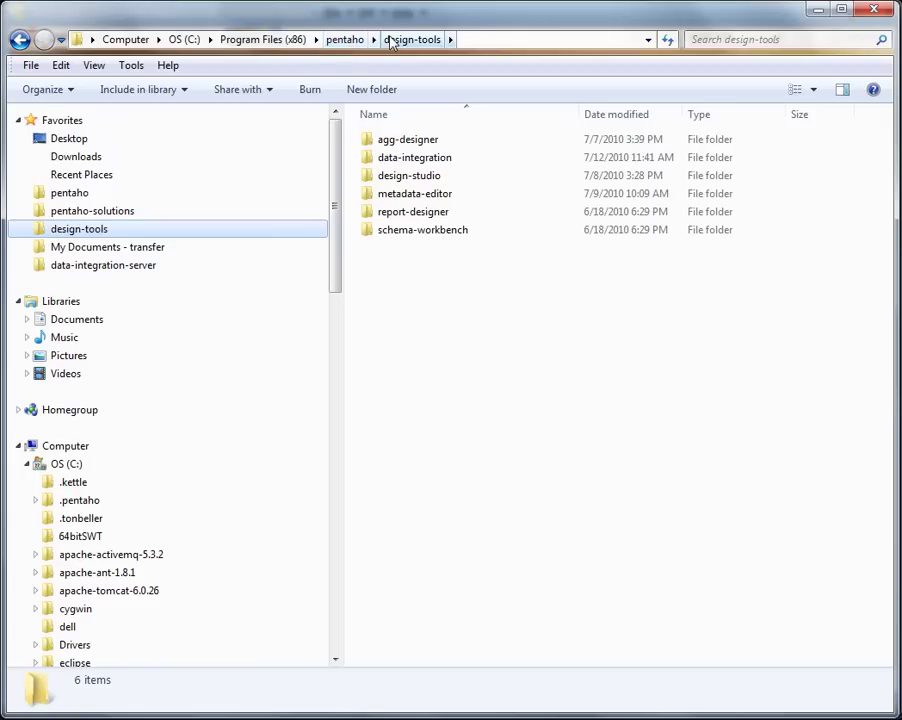
click(468, 38)
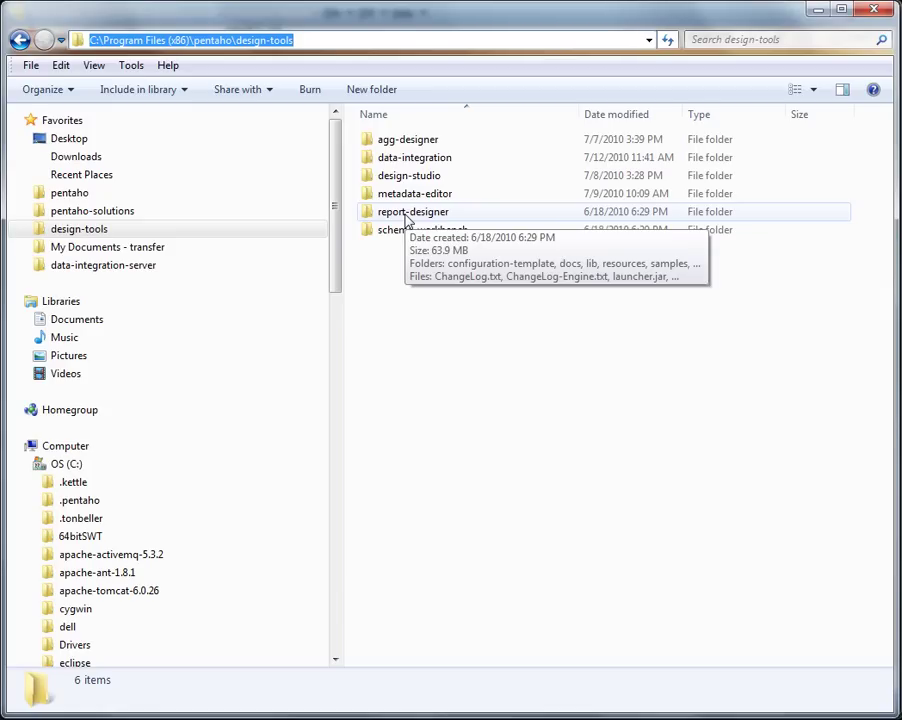
double_click(403, 216)
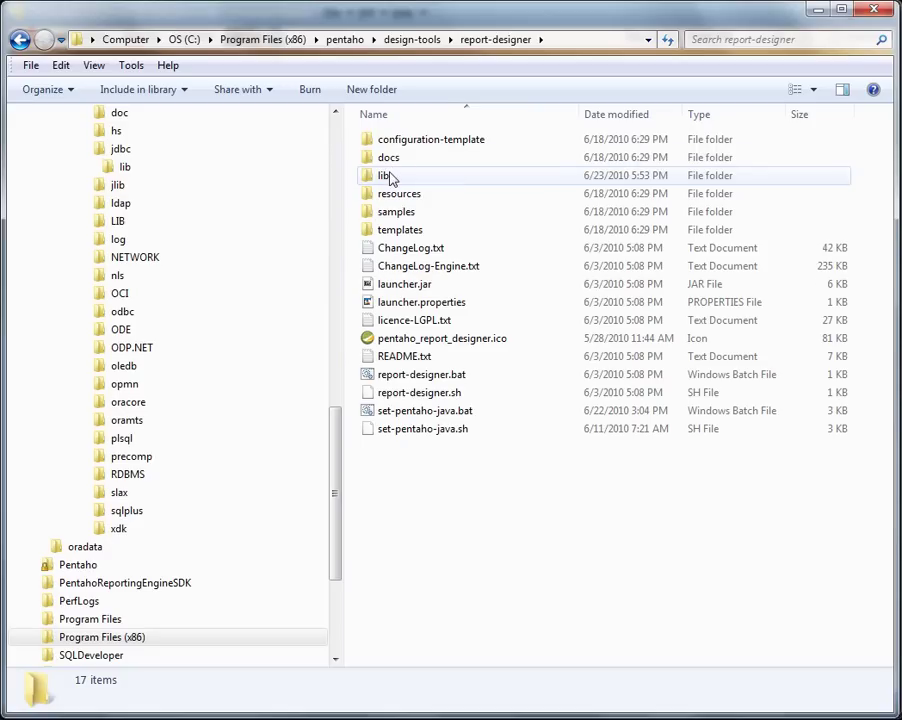
double_click(391, 177)
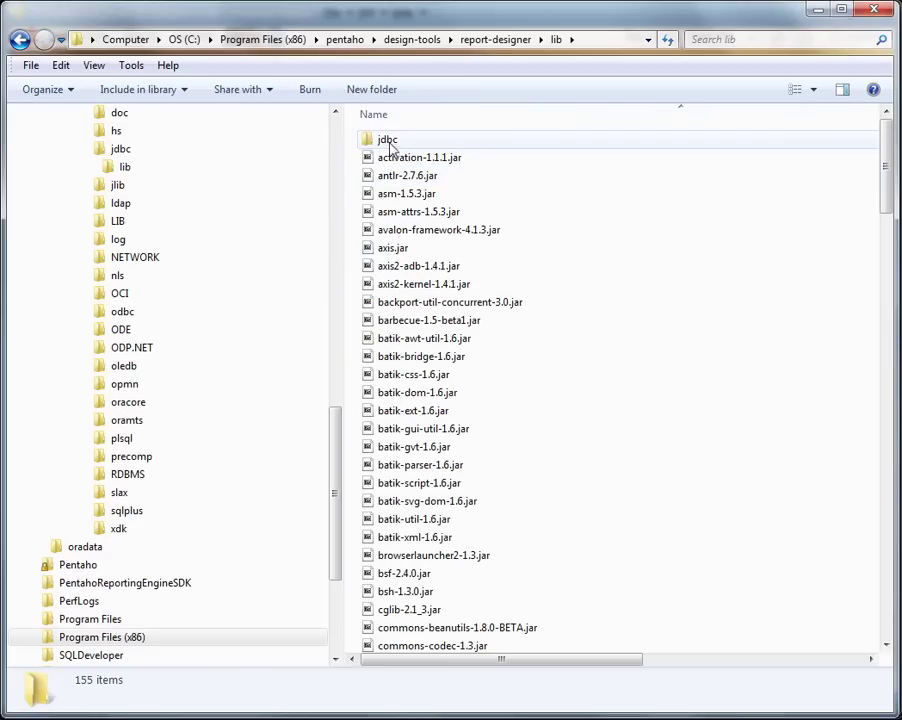
double_click(390, 143)
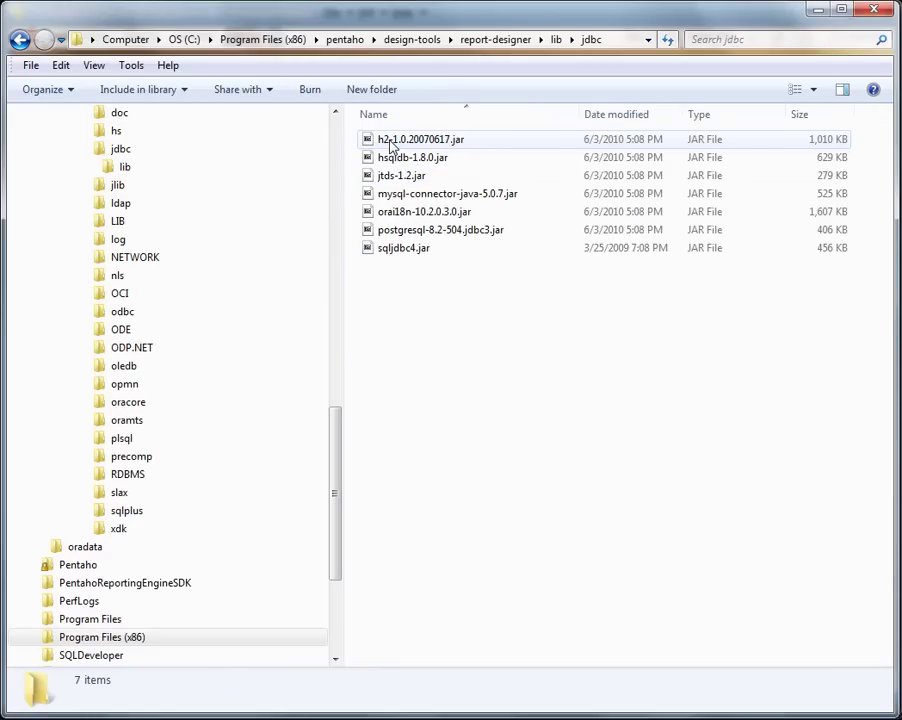
right_click(420, 285)
click(461, 399)
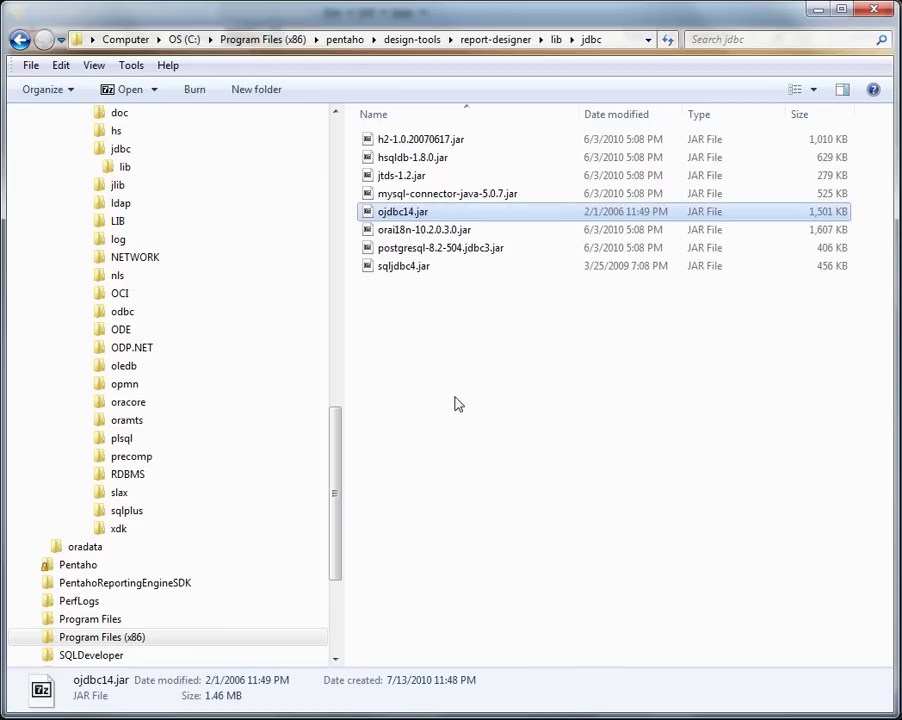
Paste ojdbc14.jar into design-tools\metadata-editor\libext\JDBC.
click(401, 44)
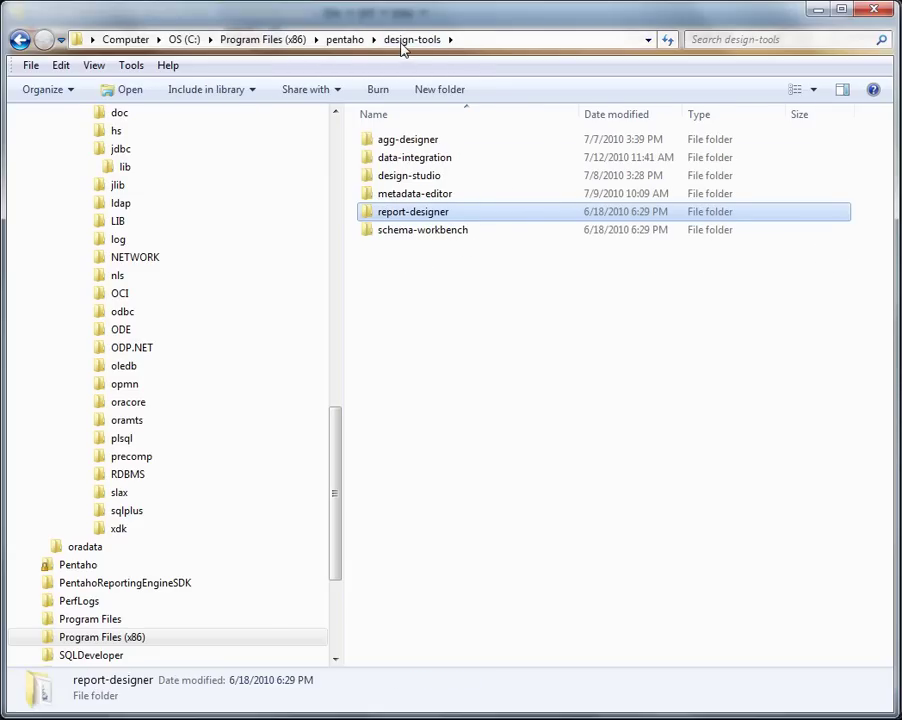
click(435, 194)
double_click(437, 198)
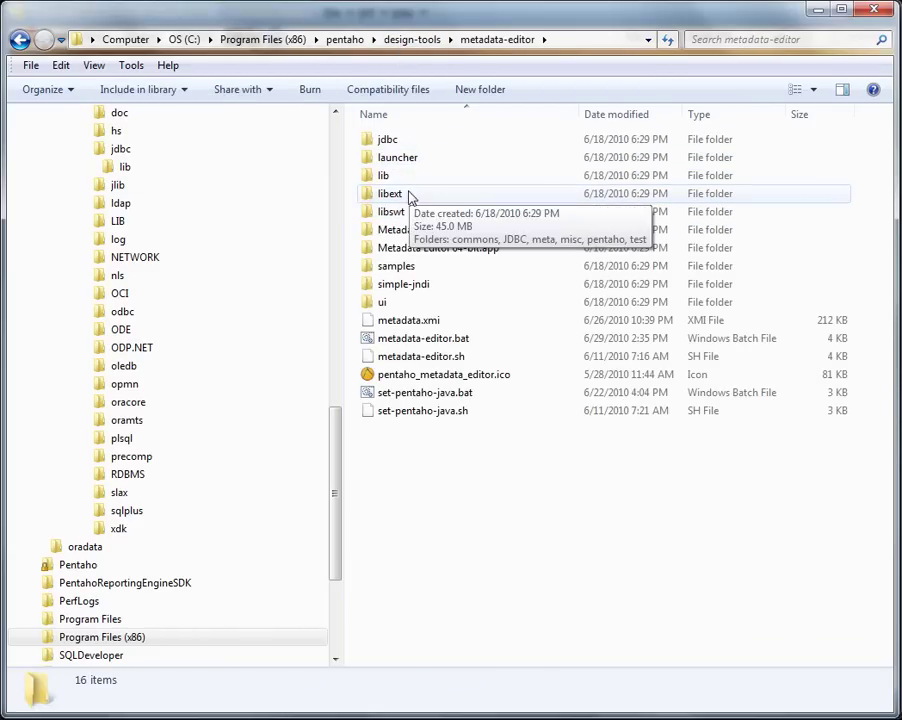
double_click(410, 194)
double_click(402, 160)
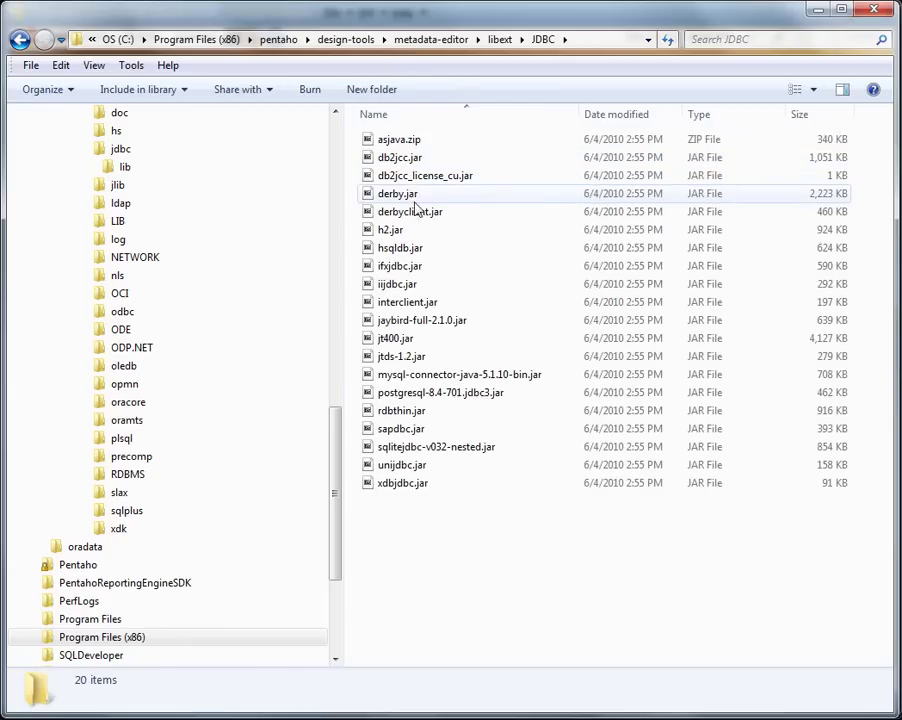
right_click(469, 525)
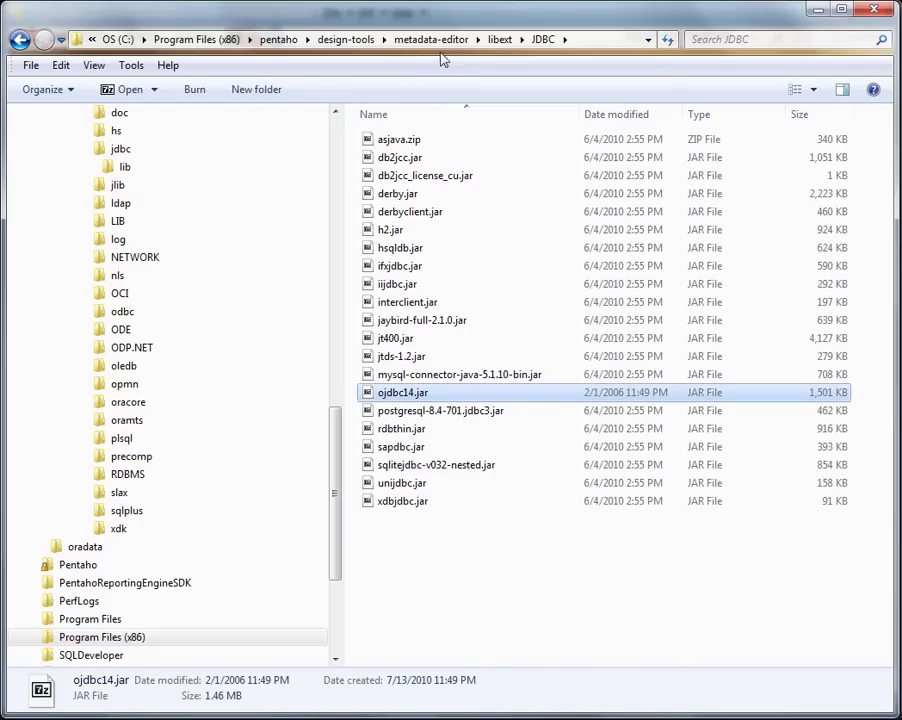
Check that schema-workbench\drivers already has ojdbc14.jar, then return to design-tools.
click(348, 39)
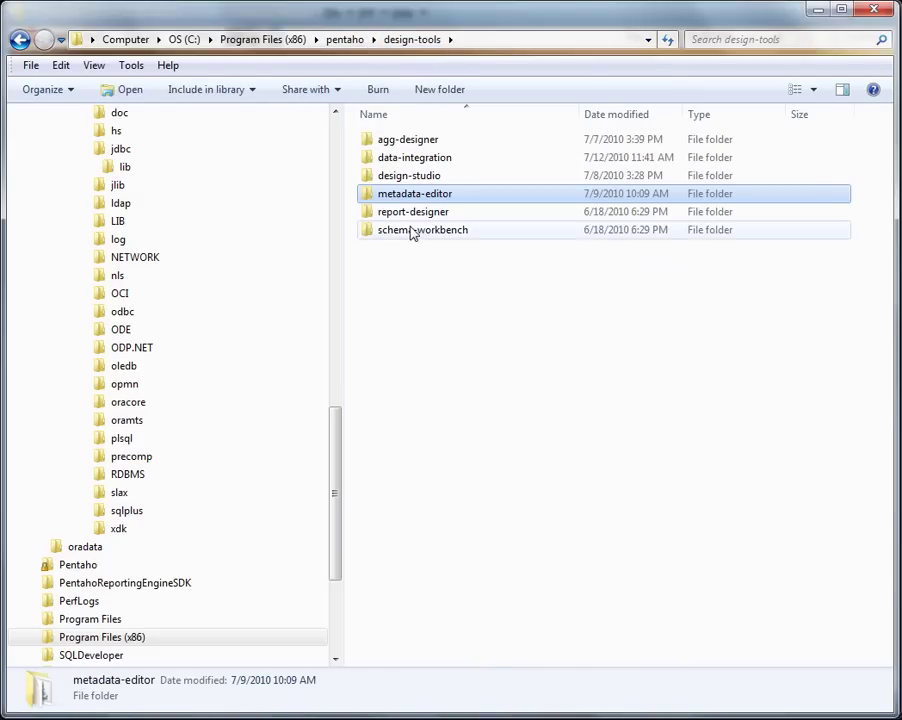
double_click(411, 231)
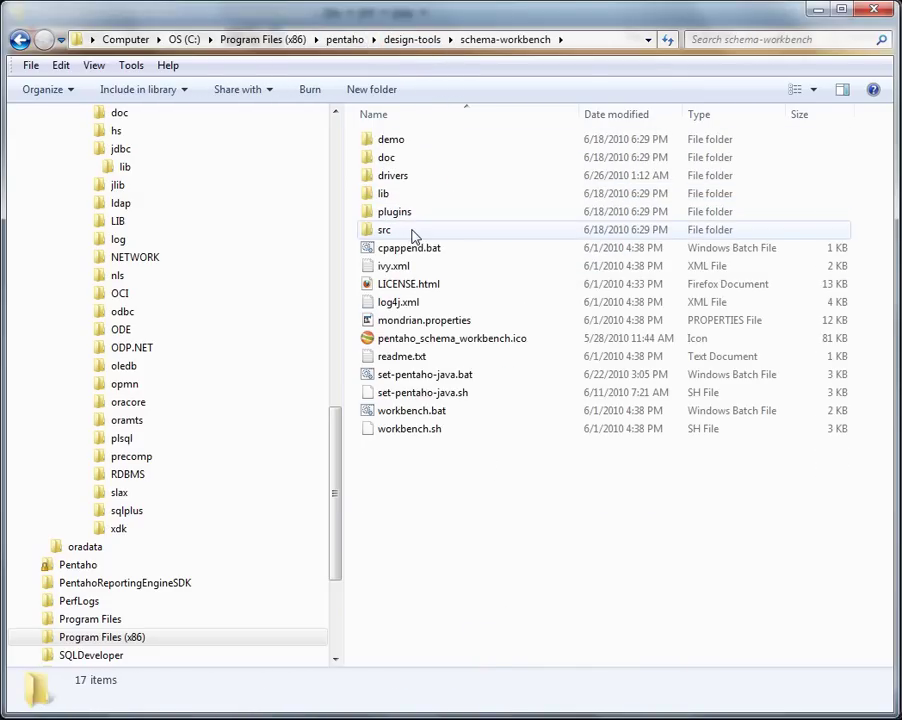
double_click(404, 179)
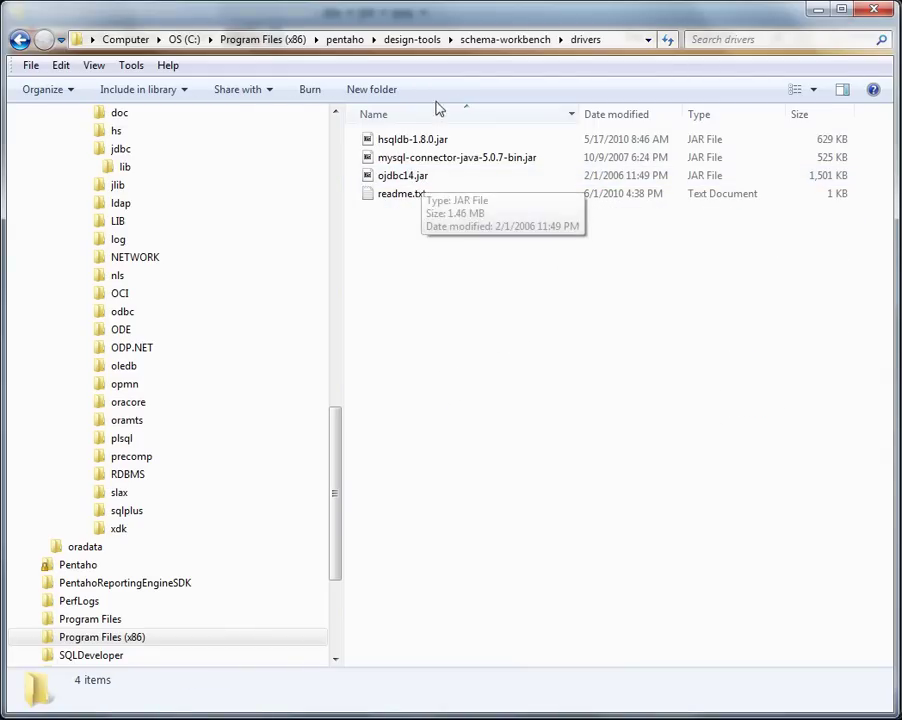
click(414, 40)
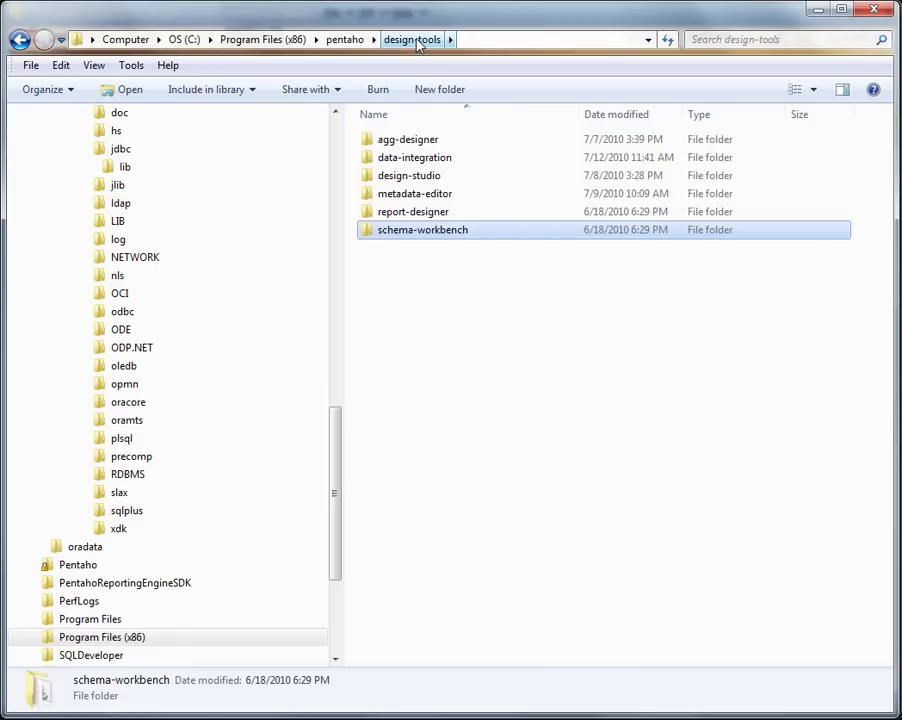
Open data-integration\libext\JDBC and confirm ojdbc14.jar is already there.
click(431, 161)
double_click(431, 161)
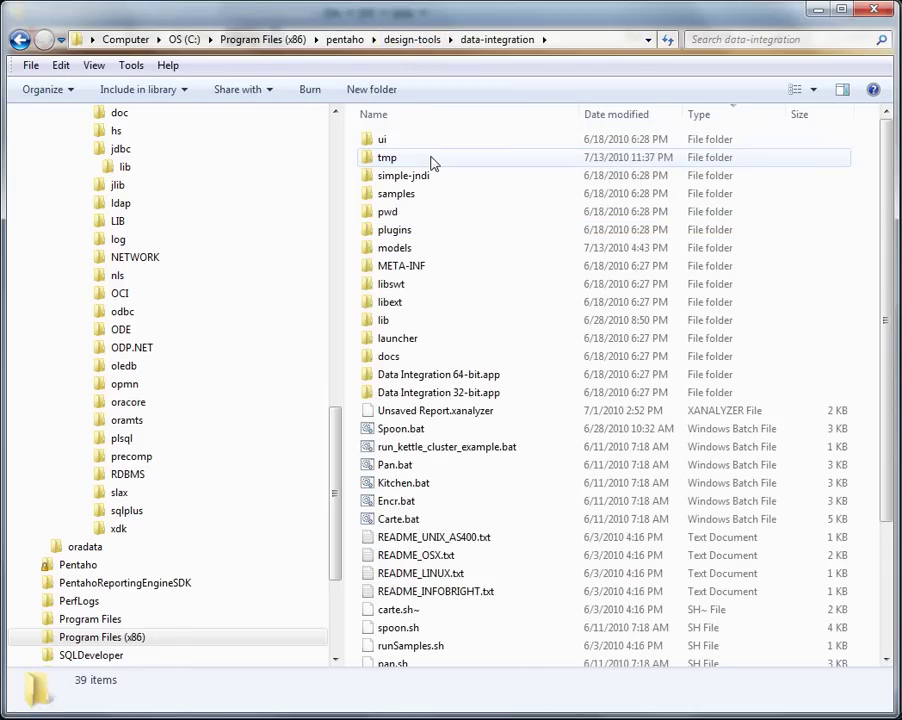
double_click(400, 304)
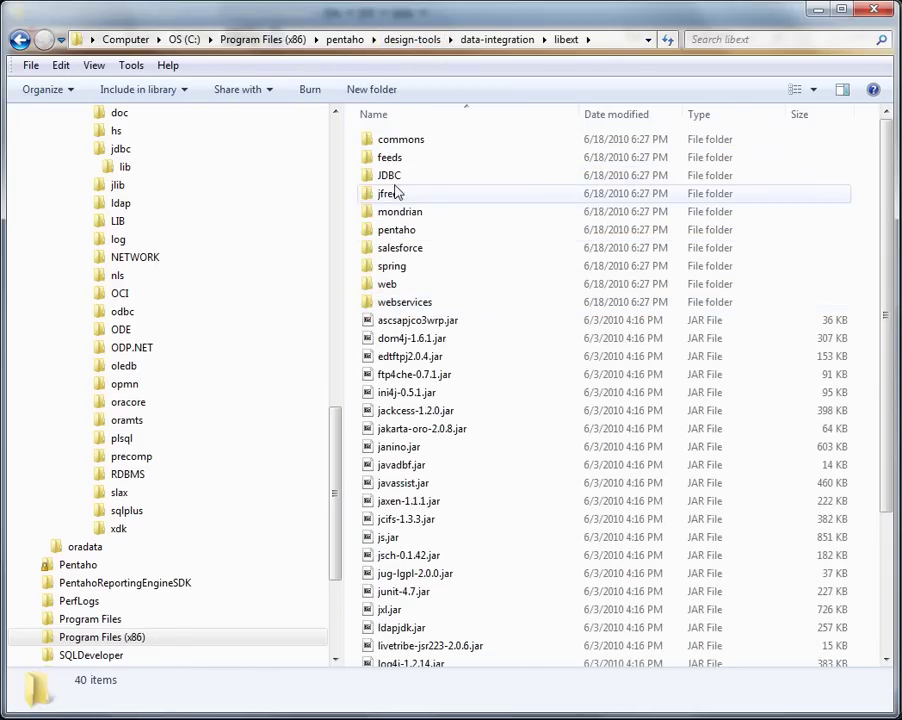
double_click(397, 176)
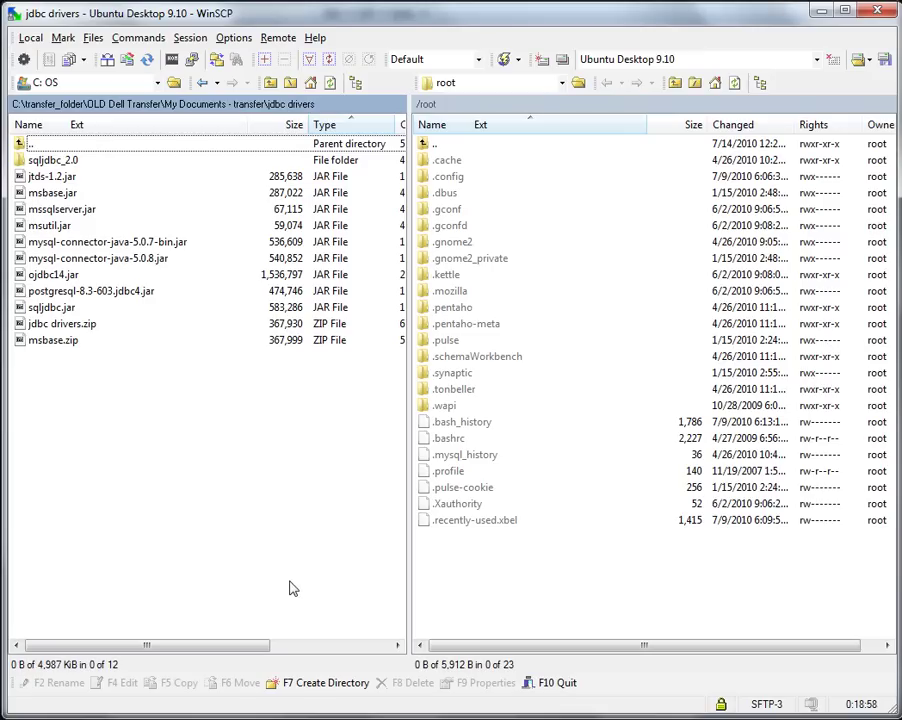
In WinSCP's remote panel, open /home/<user>/pentaho/design-tools/report-designer/lib/jdbc and drag ojdbc14.jar over.
double_click(443, 148)
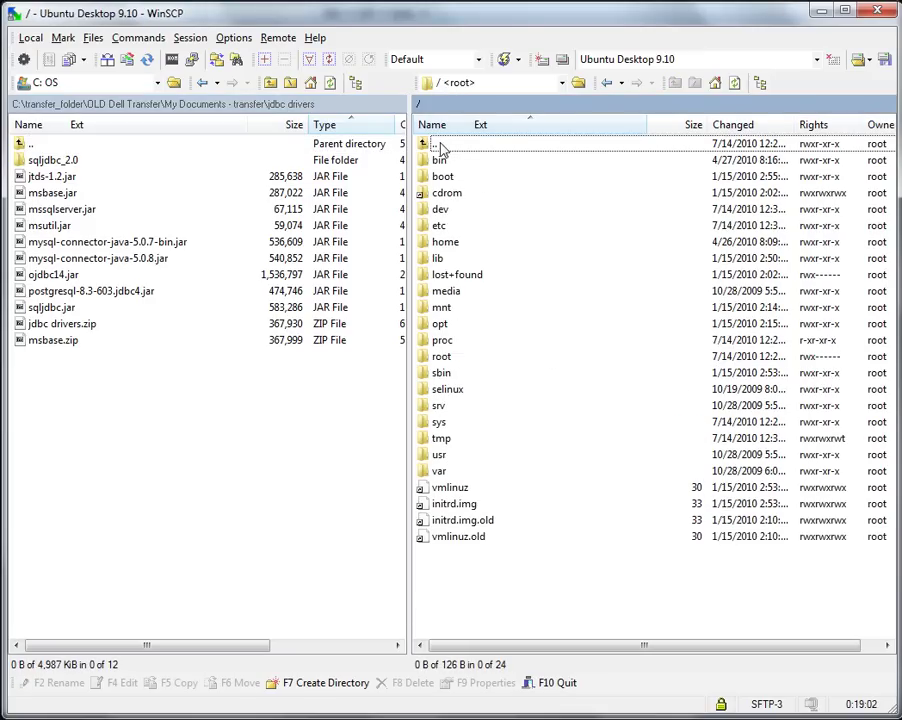
double_click(445, 455)
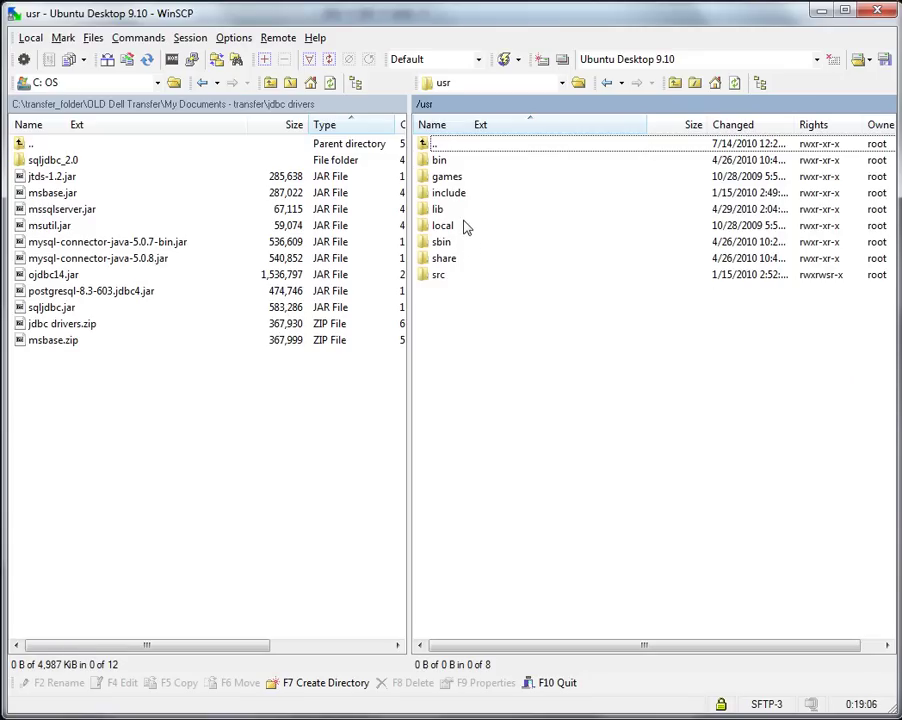
double_click(437, 148)
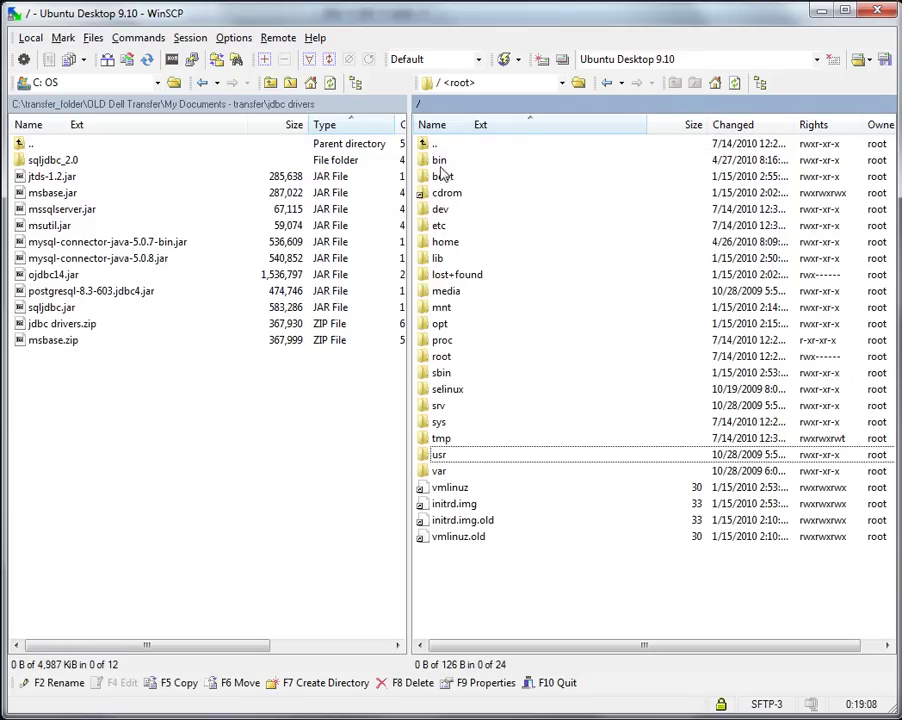
double_click(446, 244)
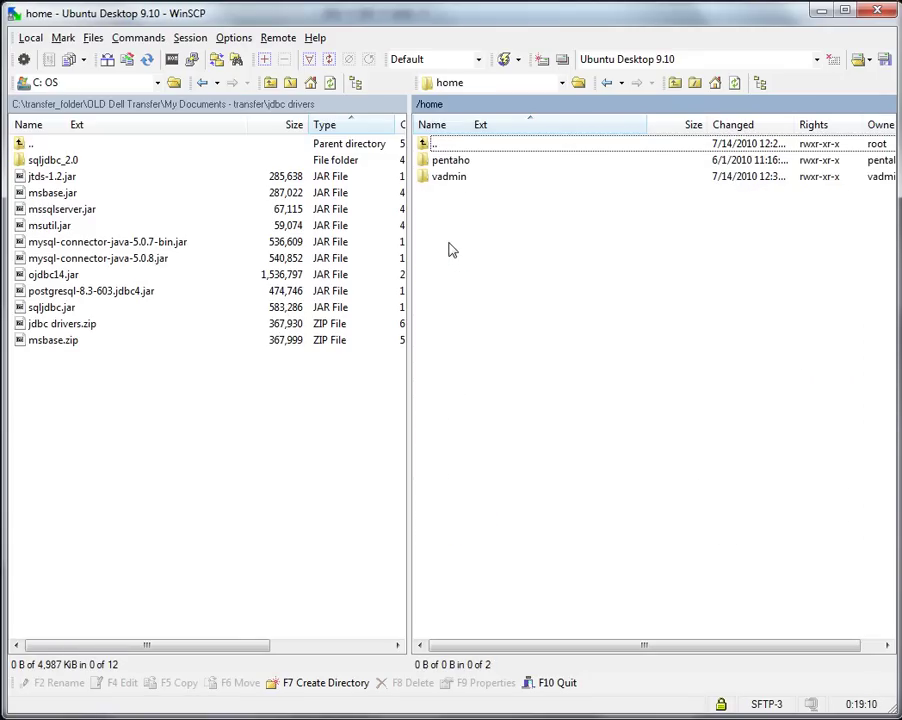
double_click(448, 181)
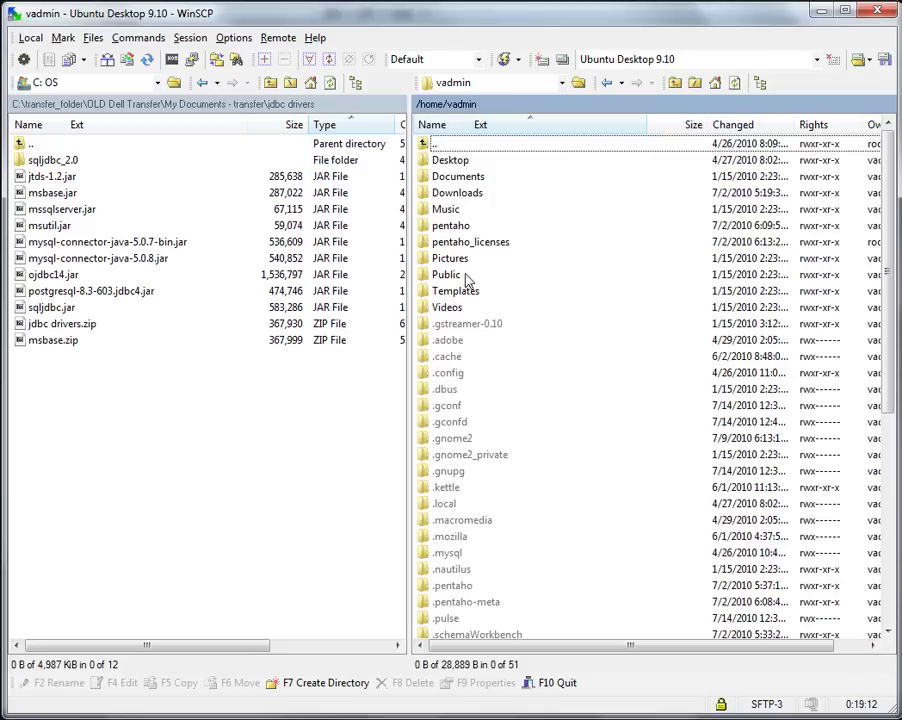
double_click(458, 226)
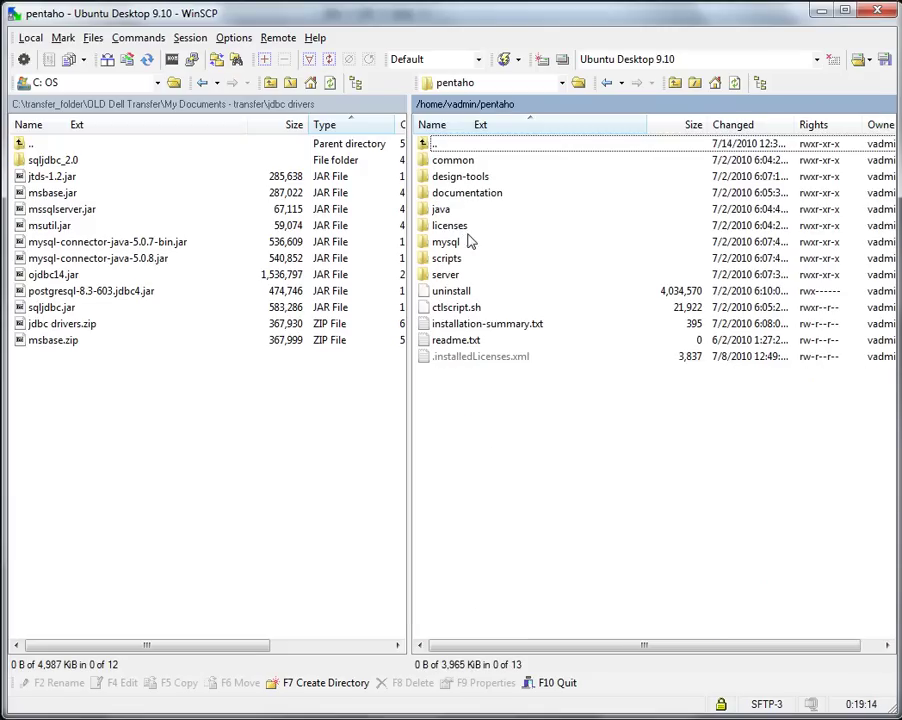
click(474, 180)
double_click(474, 180)
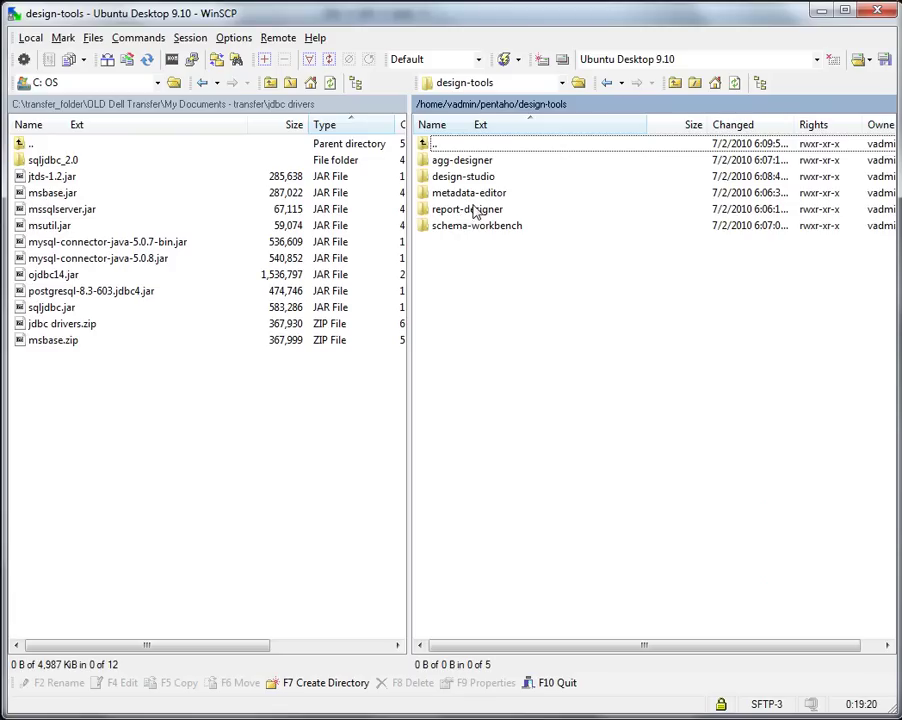
double_click(474, 210)
double_click(439, 193)
double_click(441, 161)
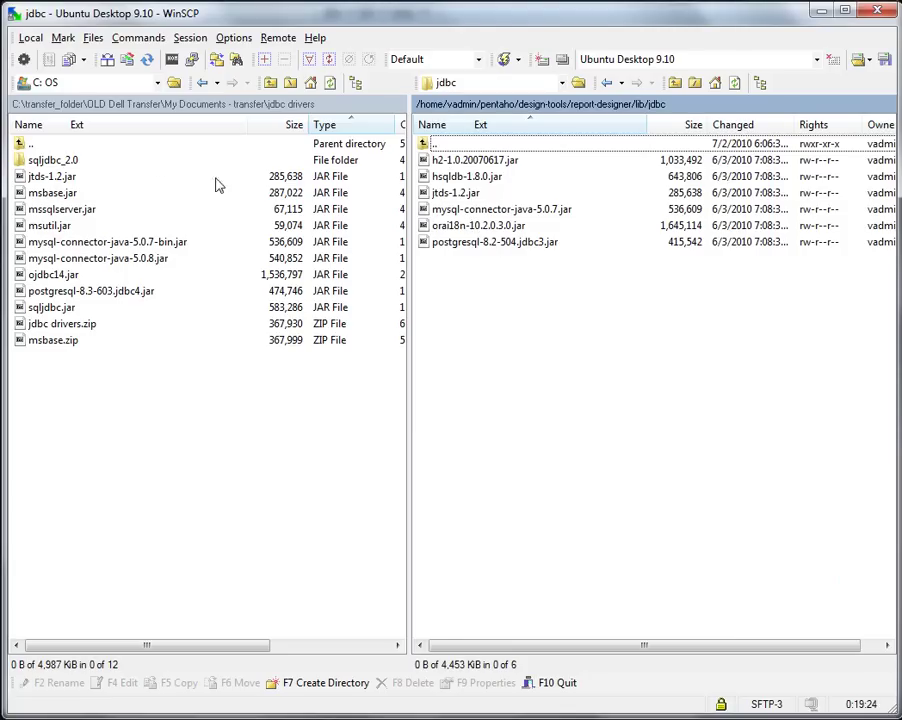
drag(68, 274, 212, 288)
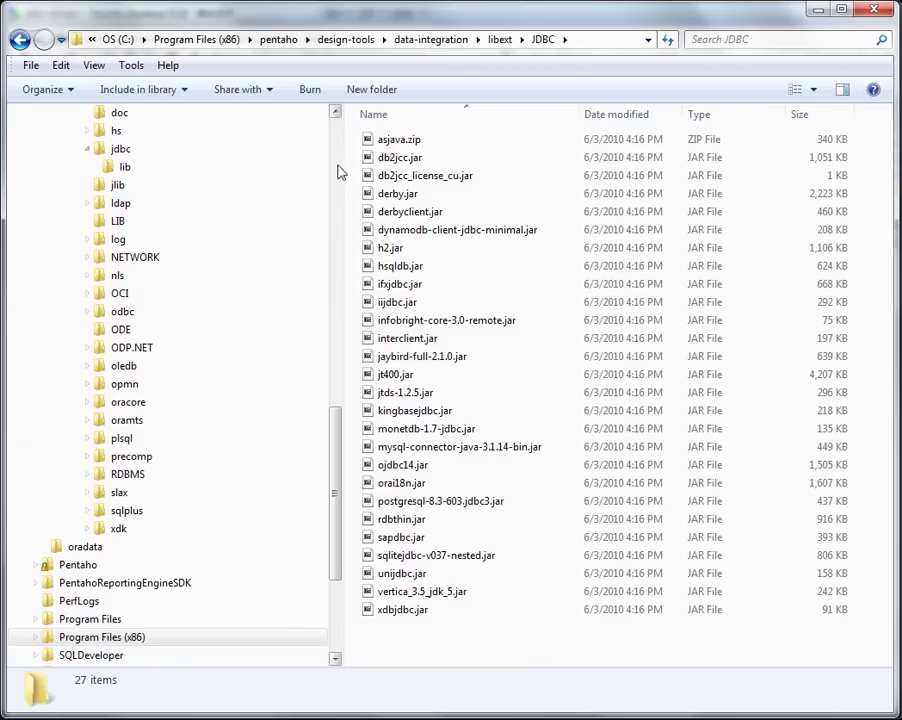
Open pentaho\server\biserver-ee\tomcat\common\lib to check its JAR files.
scroll(338, 173, up, 10)
drag(340, 163, 345, 172)
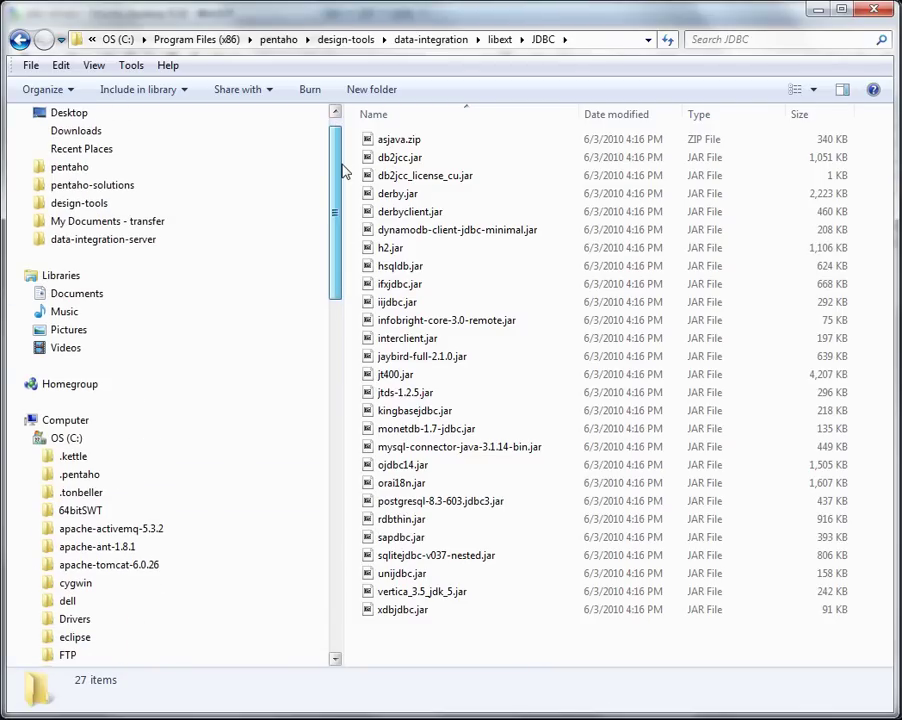
click(110, 170)
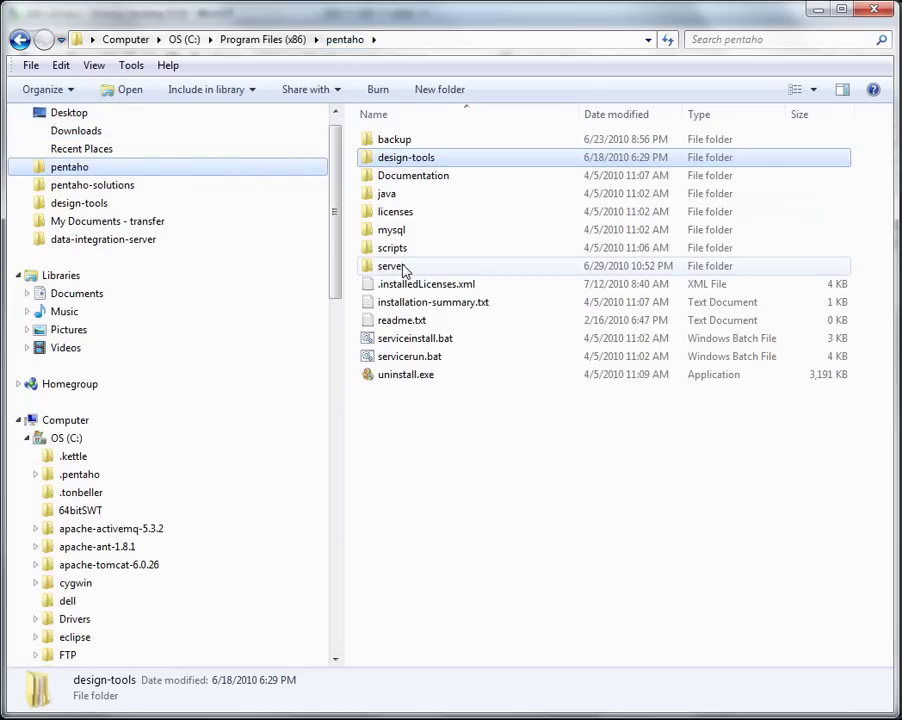
double_click(403, 268)
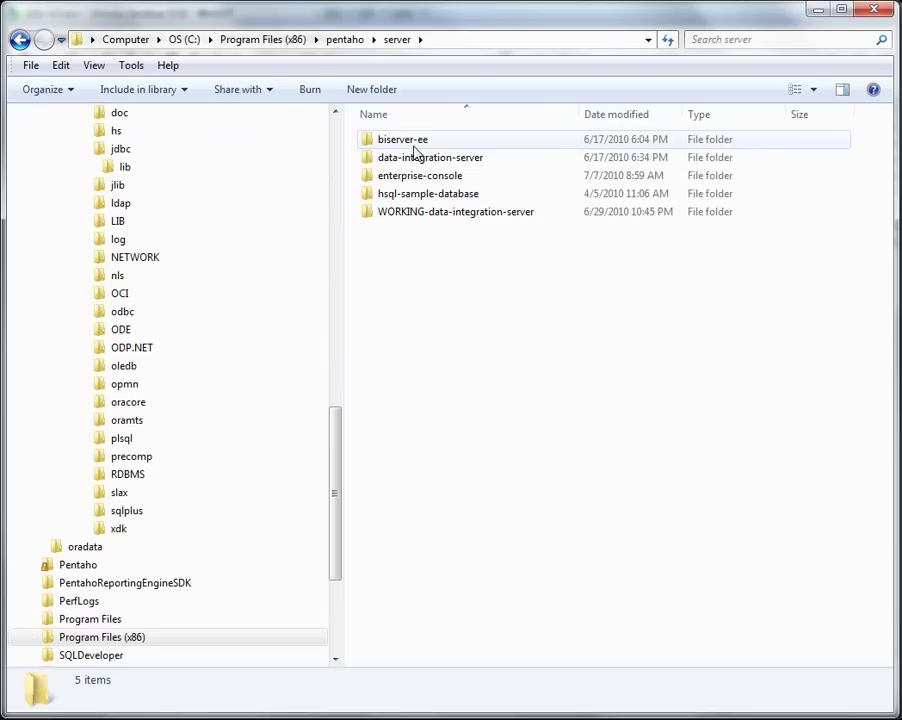
double_click(417, 143)
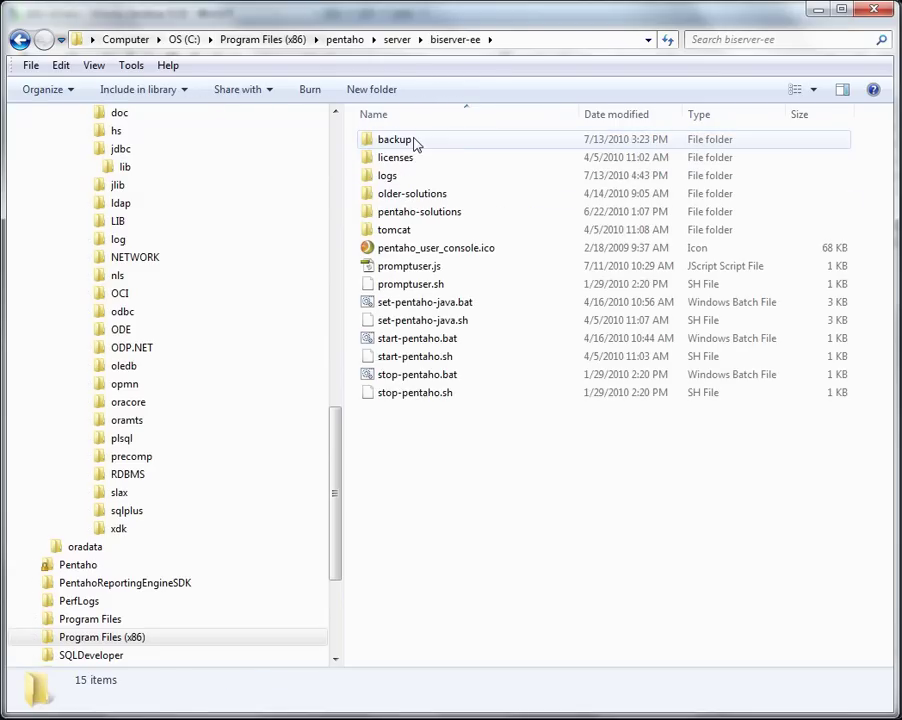
double_click(404, 231)
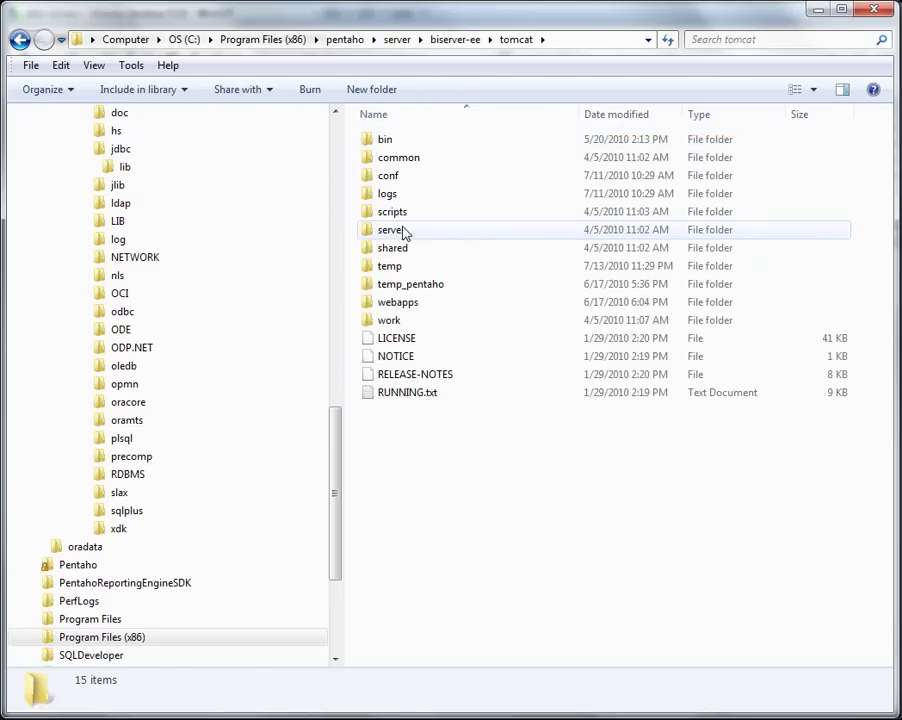
double_click(403, 159)
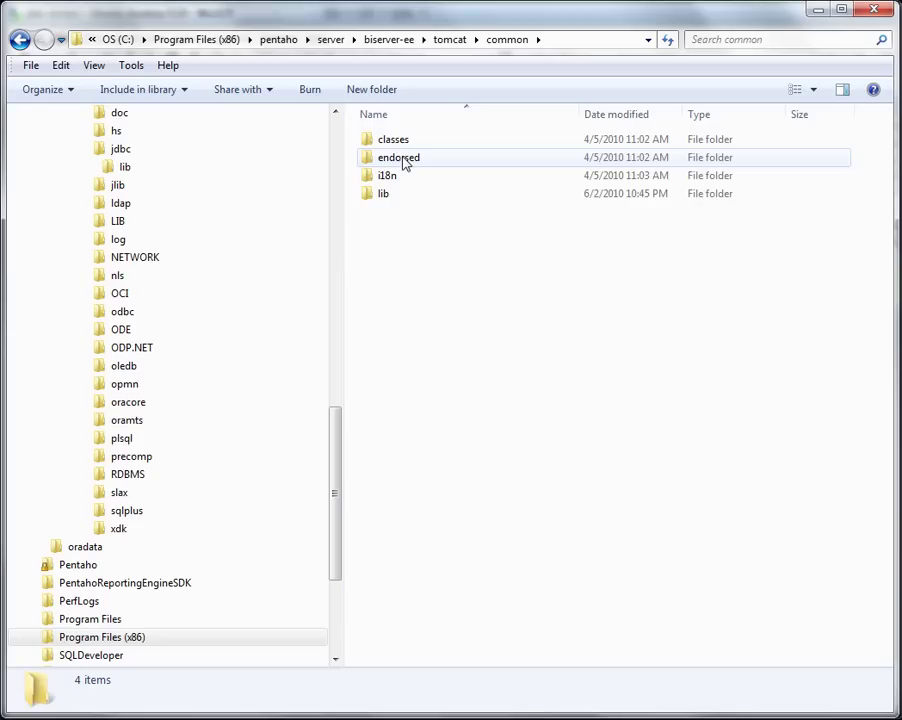
double_click(382, 193)
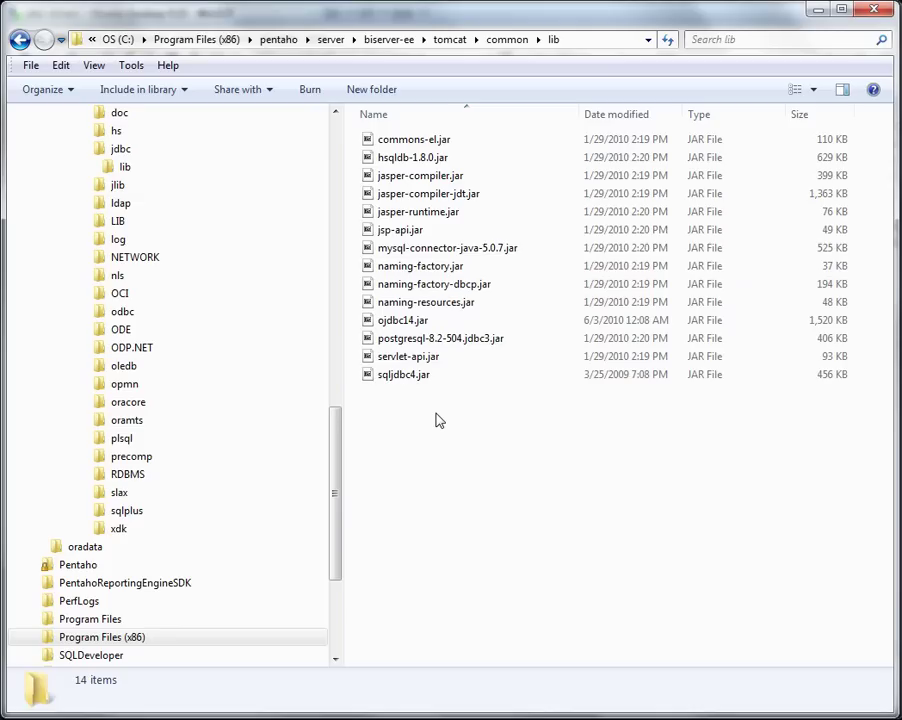
Select the lib folder's full path, then return to the pentaho installation folder.
click(620, 40)
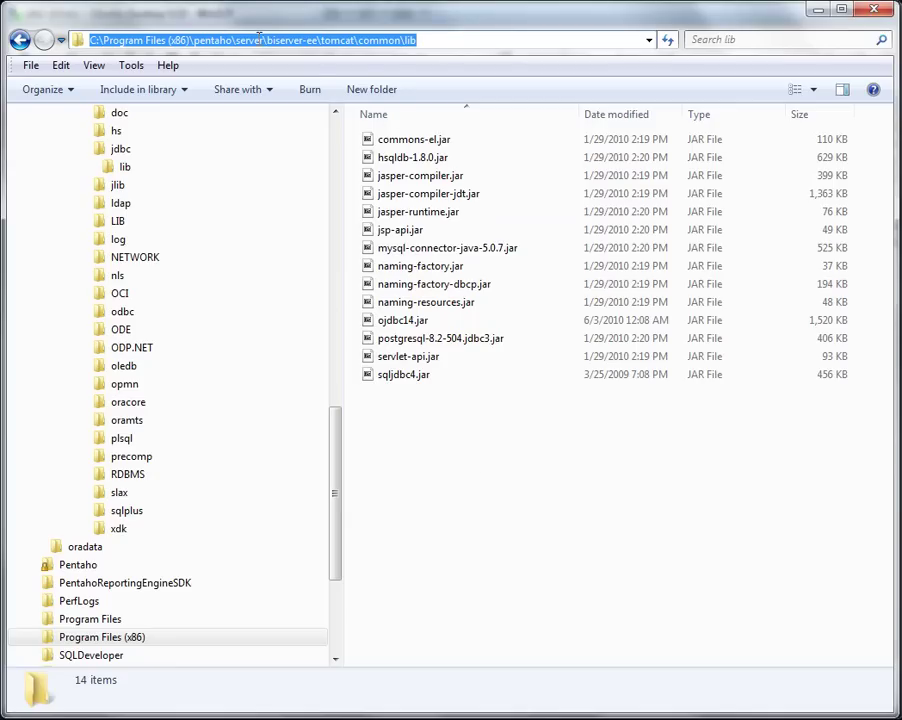
click(222, 40)
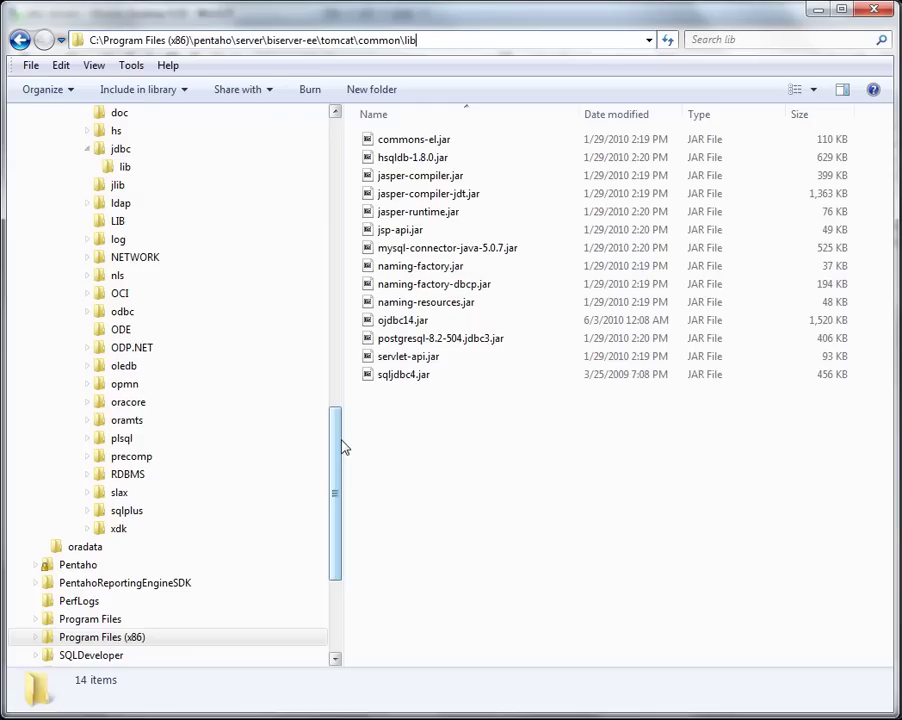
drag(338, 446, 376, 270)
scroll(235, 209, up, 6)
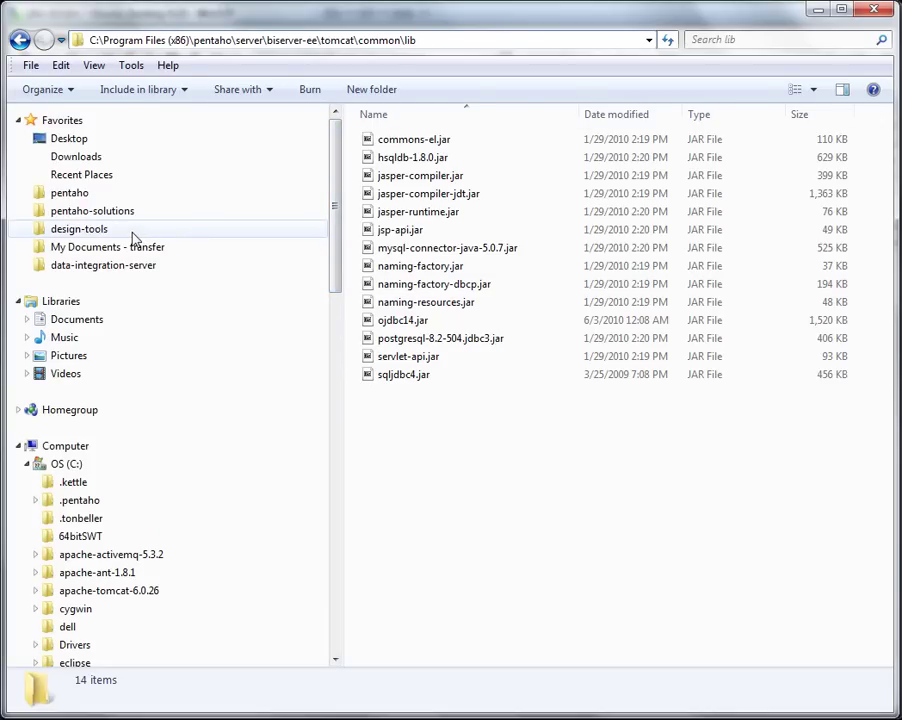
click(111, 193)
Open server\enterprise-console\jdbc and select its full path in the address bar.
double_click(396, 268)
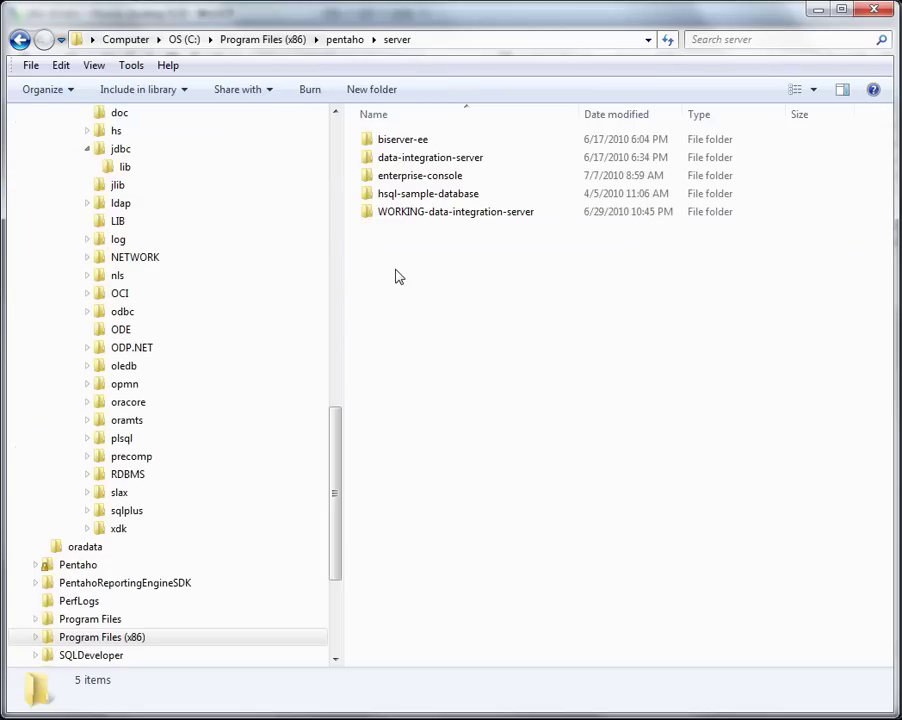
double_click(417, 179)
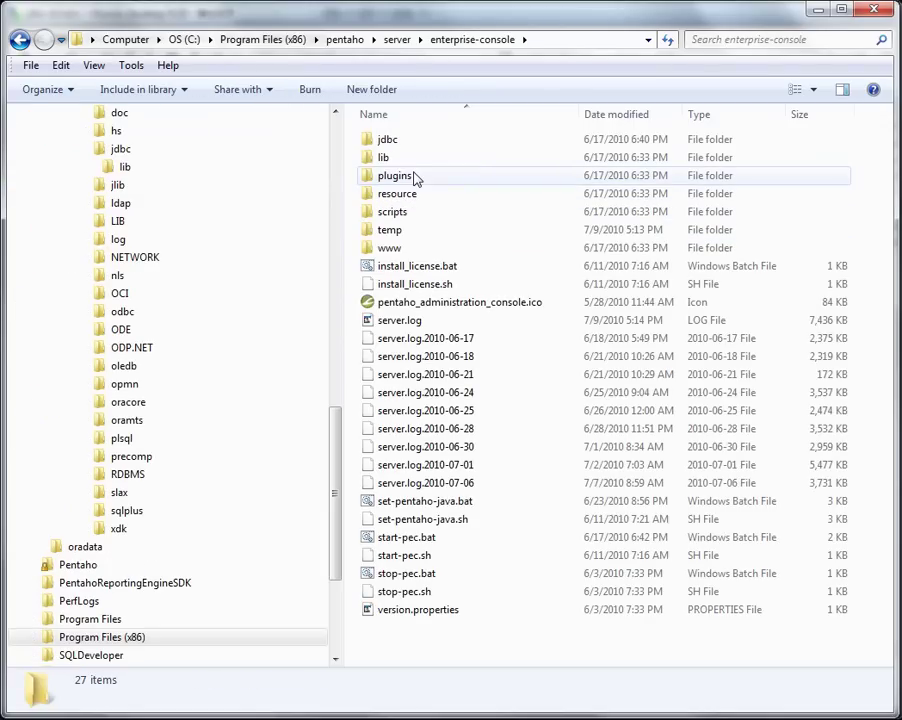
double_click(414, 145)
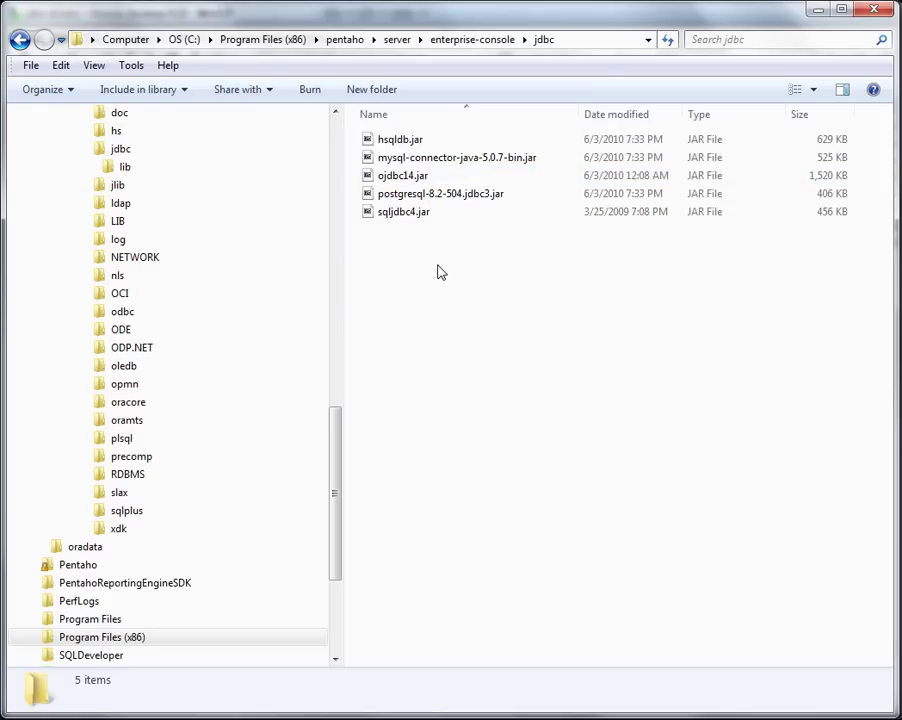
click(584, 40)
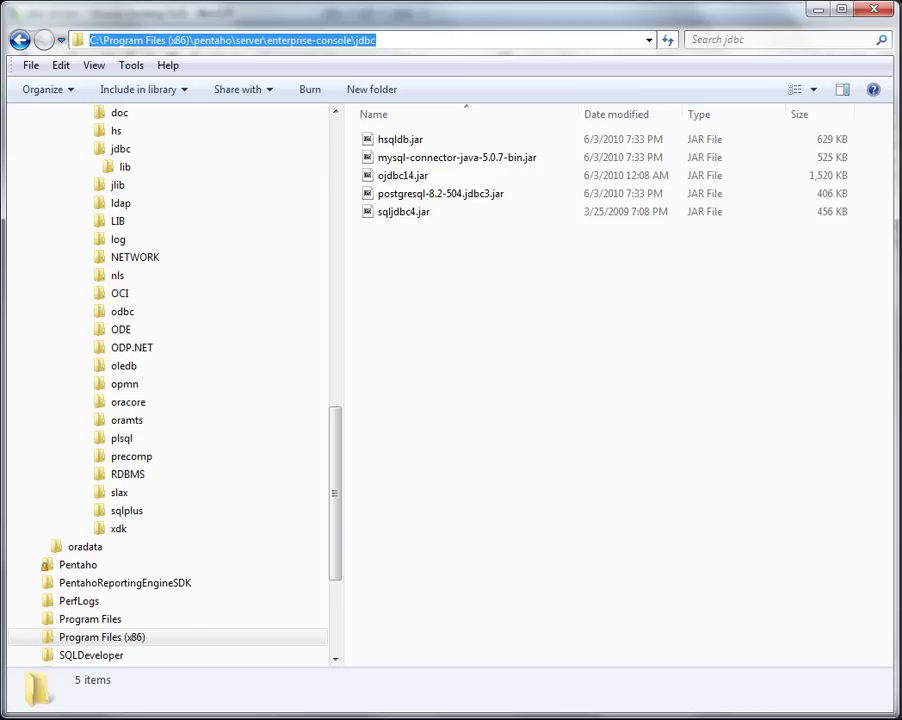
Upload ojdbc14.jar to the server's pentaho/server/biserver-ee/tomcat/common/lib folder.
key(alt+Tab)
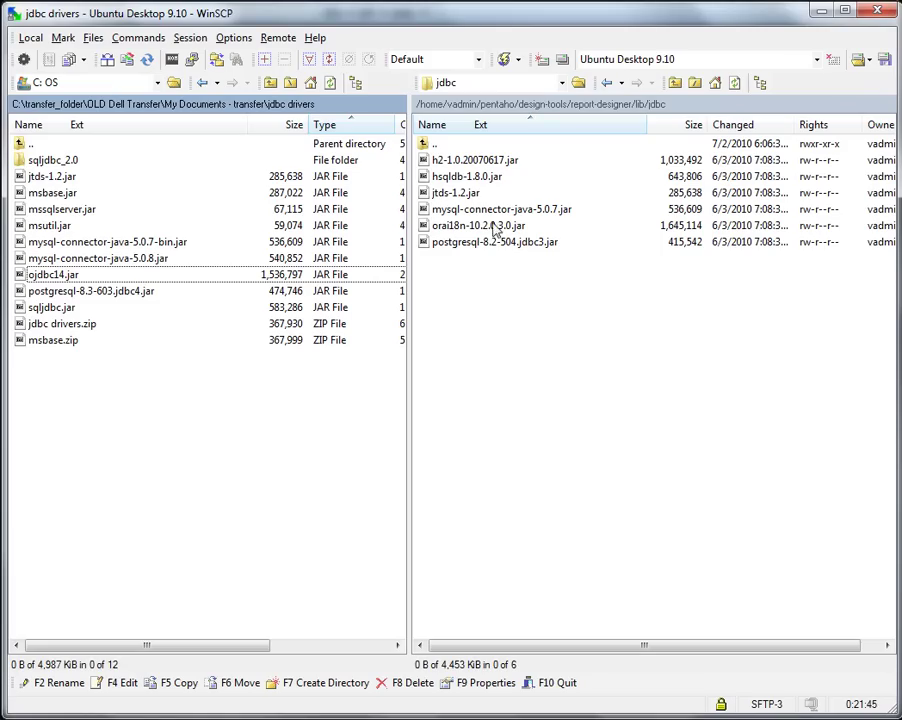
double_click(440, 144)
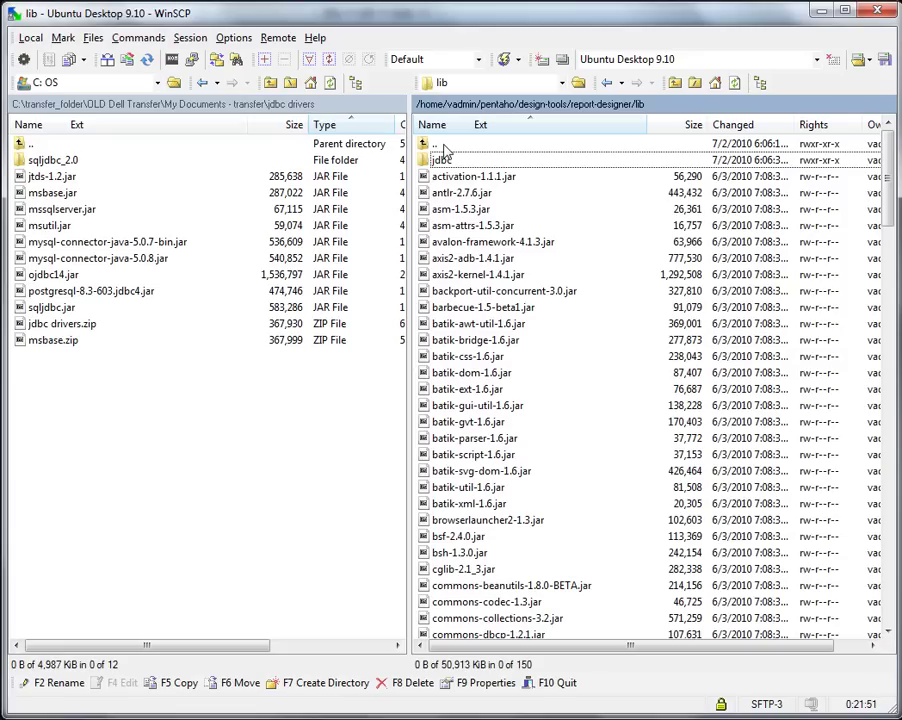
double_click(444, 146)
double_click(444, 146)
double_click(444, 146)
double_click(440, 274)
double_click(456, 162)
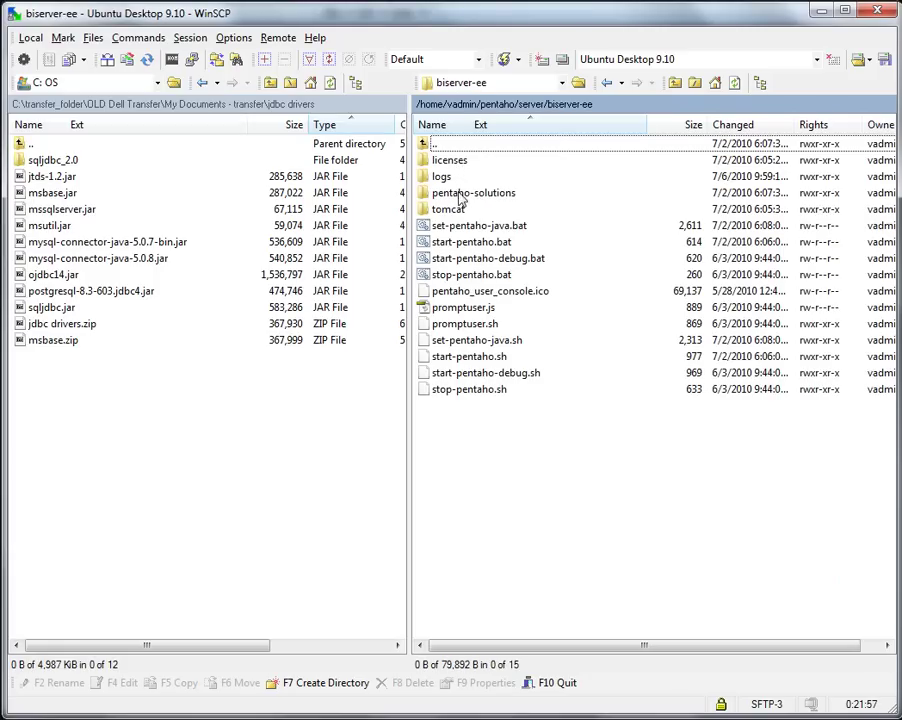
double_click(447, 209)
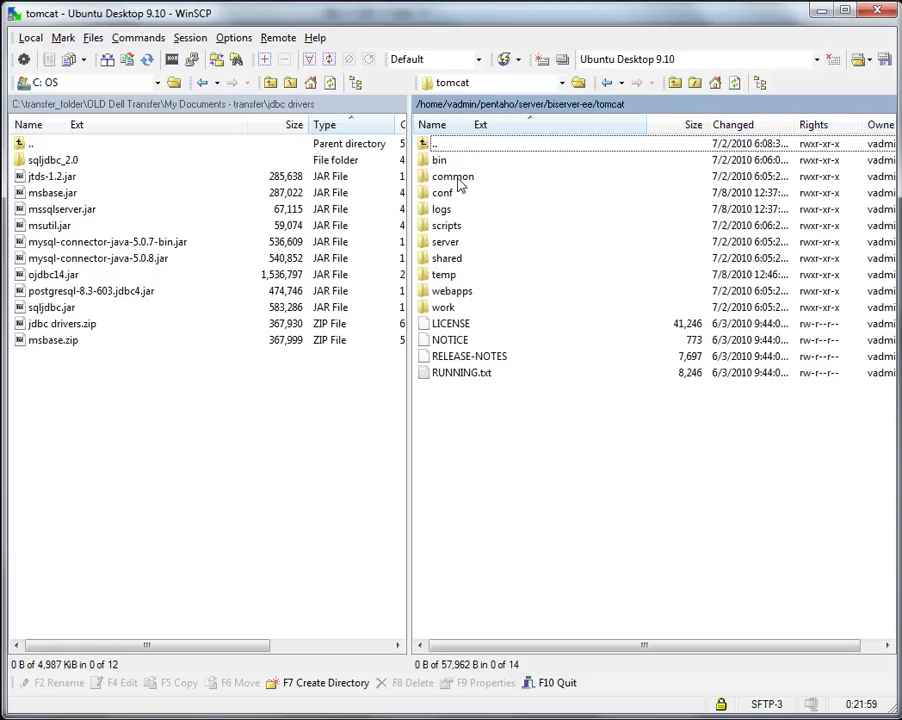
double_click(440, 176)
double_click(441, 209)
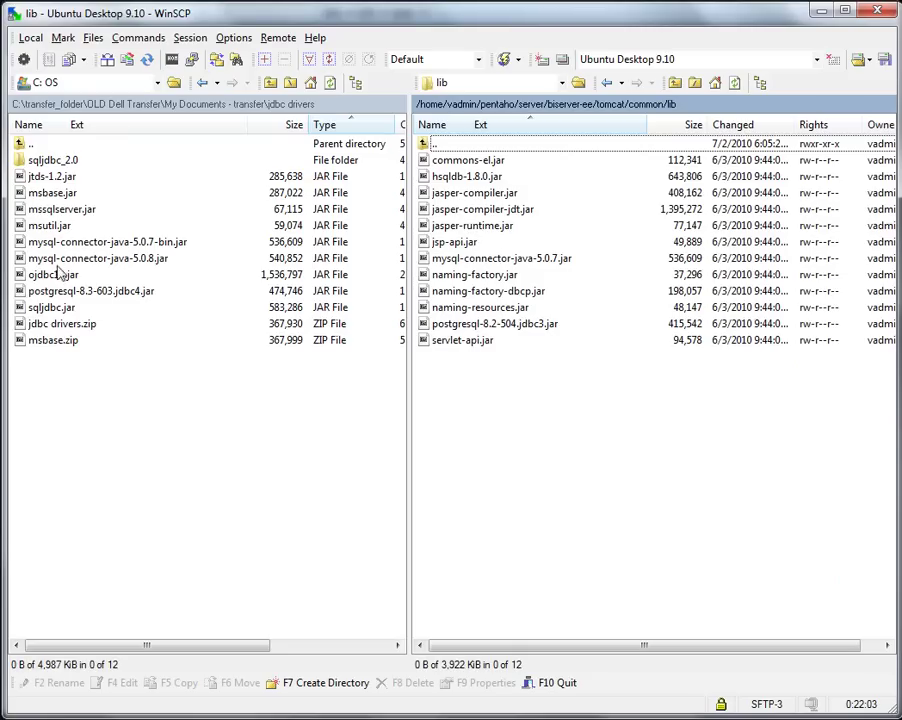
drag(74, 274, 548, 396)
click(486, 440)
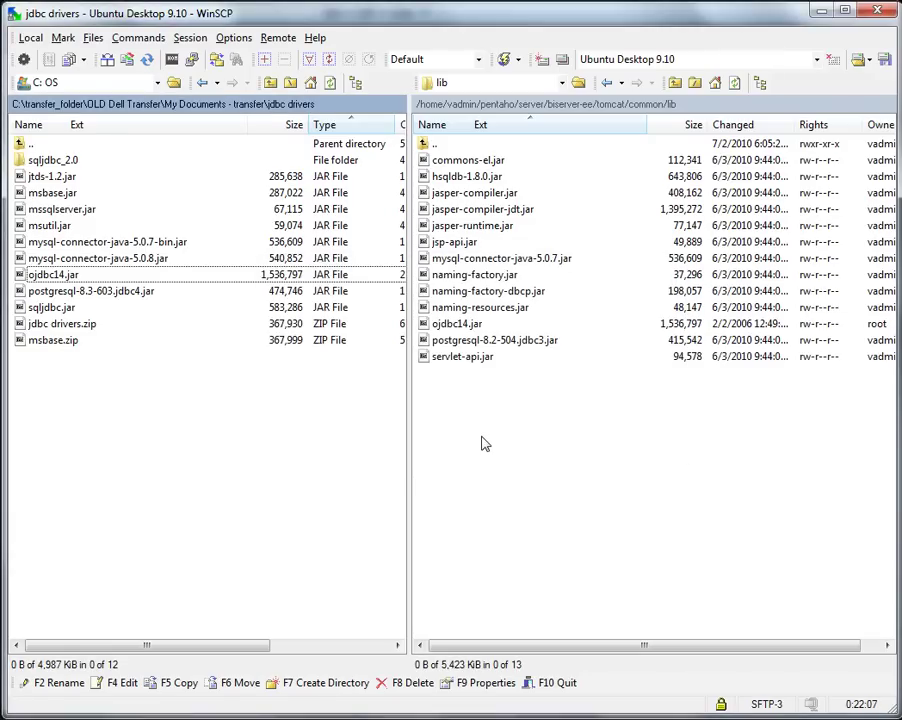
Upload sqljdbc4.jar from the local sqljdbc_2.0 folder to the same remote lib folder.
click(436, 146)
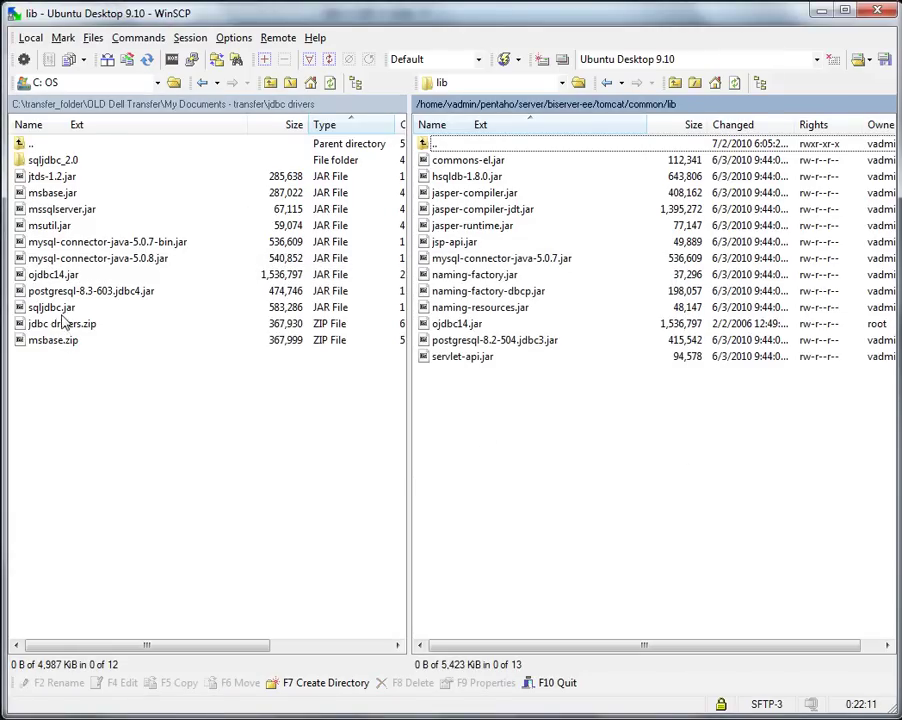
double_click(52, 160)
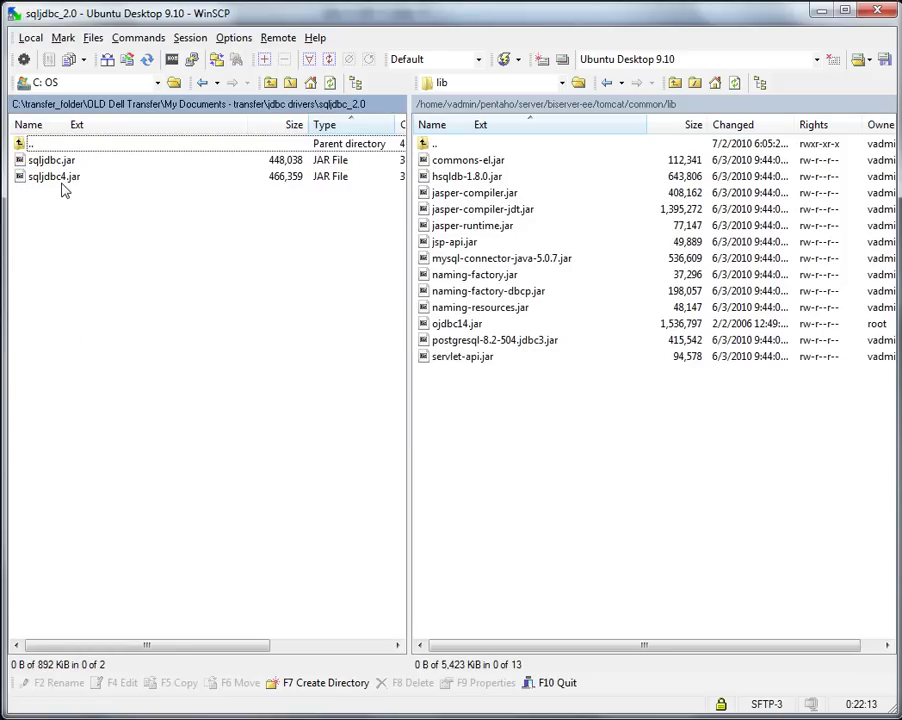
click(60, 181)
drag(69, 183, 522, 415)
click(487, 438)
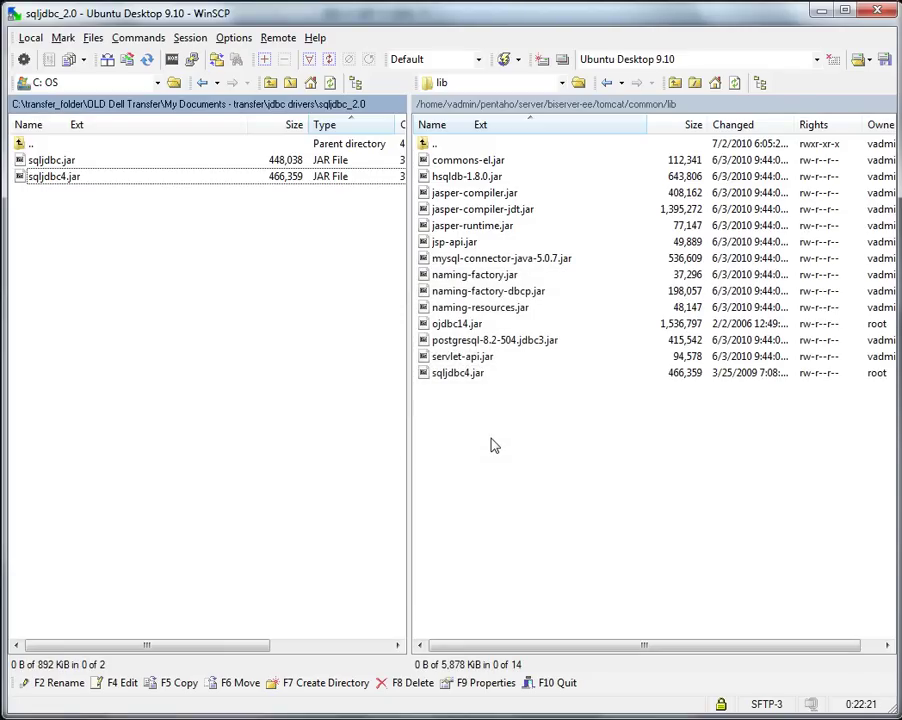
Upload sqljdbc4.jar to the server's enterprise-console/jdbc folder.
double_click(445, 148)
double_click(445, 148)
double_click(445, 148)
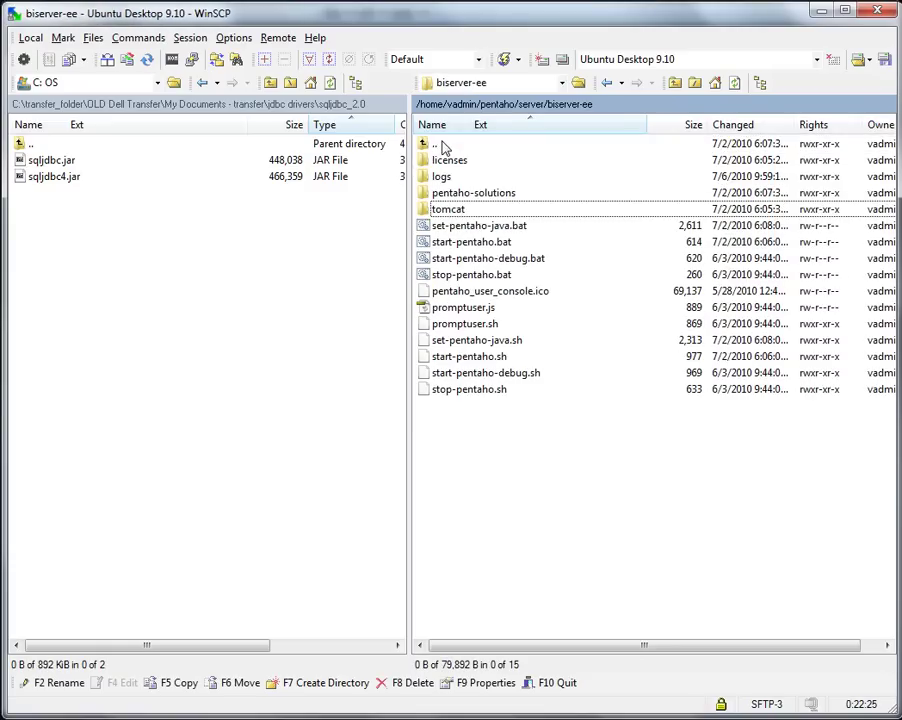
double_click(444, 146)
double_click(445, 172)
double_click(444, 163)
click(55, 179)
drag(55, 182, 487, 290)
click(487, 437)
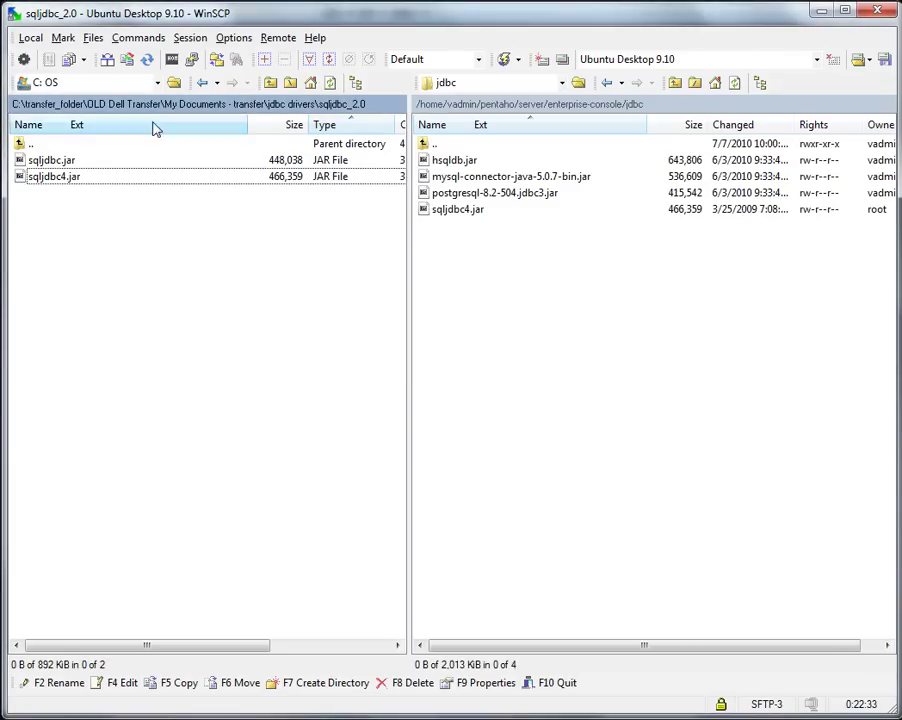
Upload ojdbc14.jar to the same enterprise-console/jdbc folder.
double_click(28, 146)
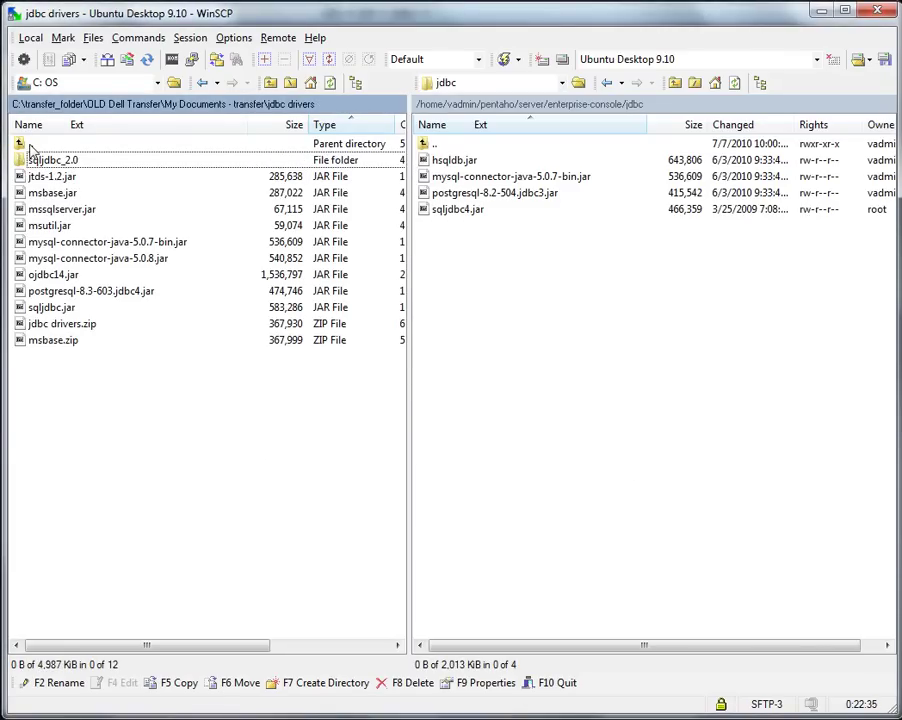
drag(36, 276, 511, 292)
click(505, 440)
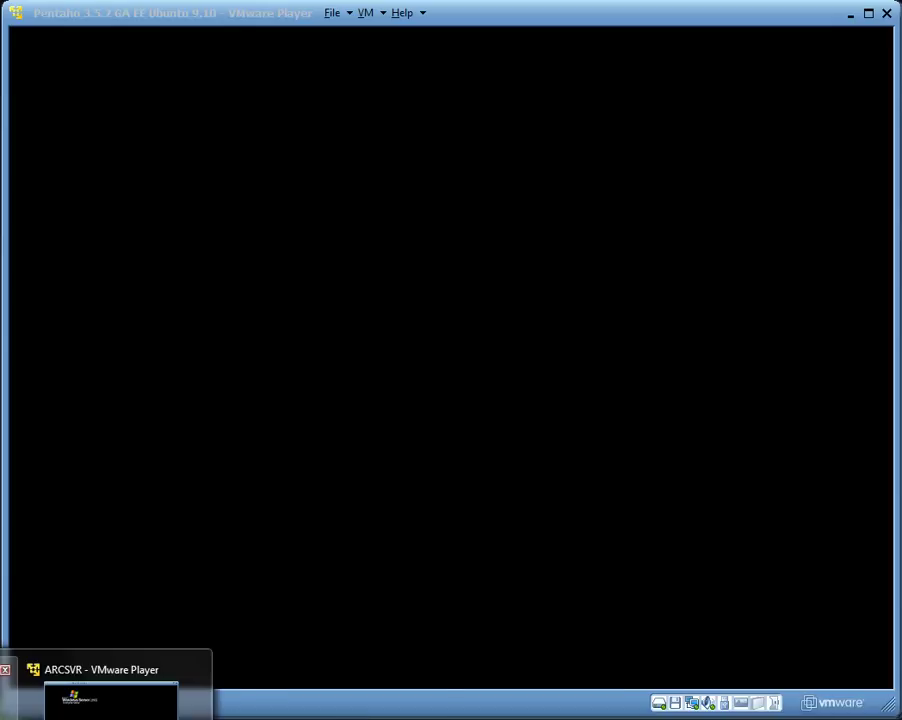
Open a terminal in the Ubuntu VM, then run pwd, cd pentaho and ls.
click(106, 712)
click(430, 483)
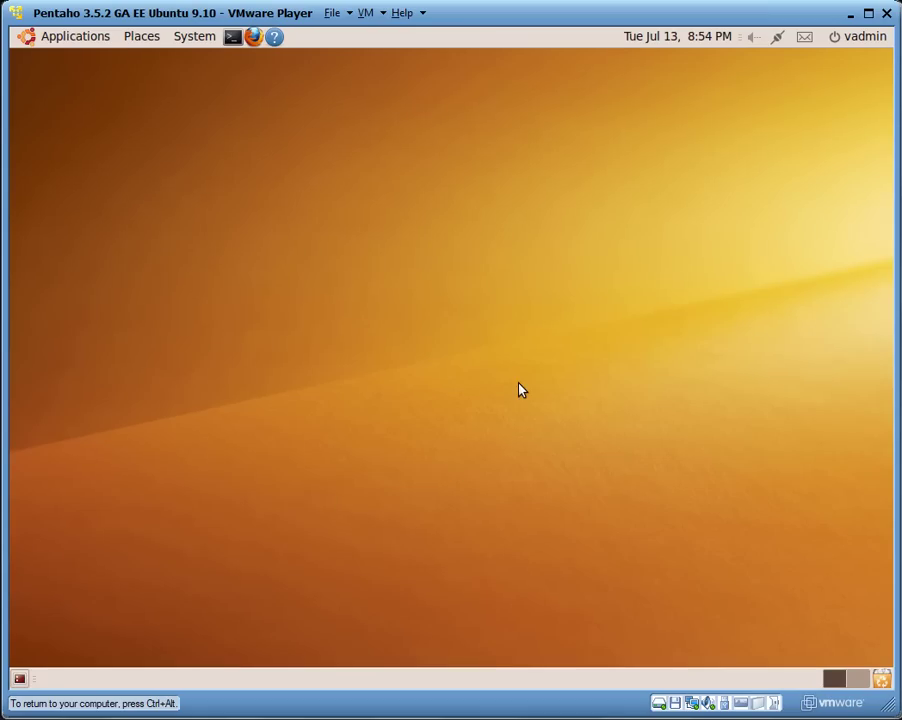
click(237, 38)
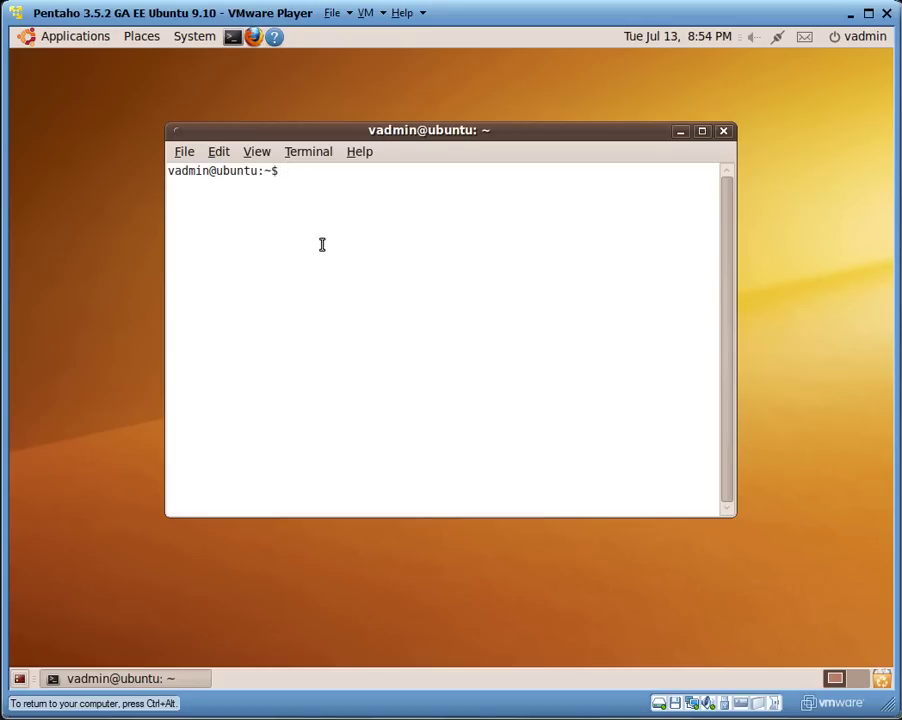
text(pwd)
key(Return)
text(cd pentaho)
key(Return)
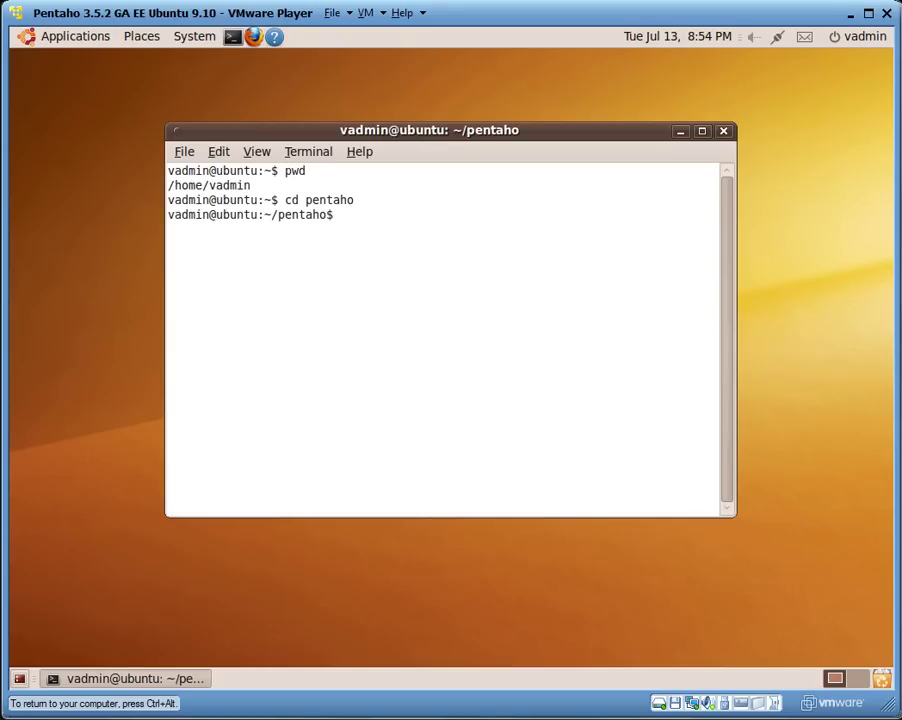
text(ls)
key(Return)
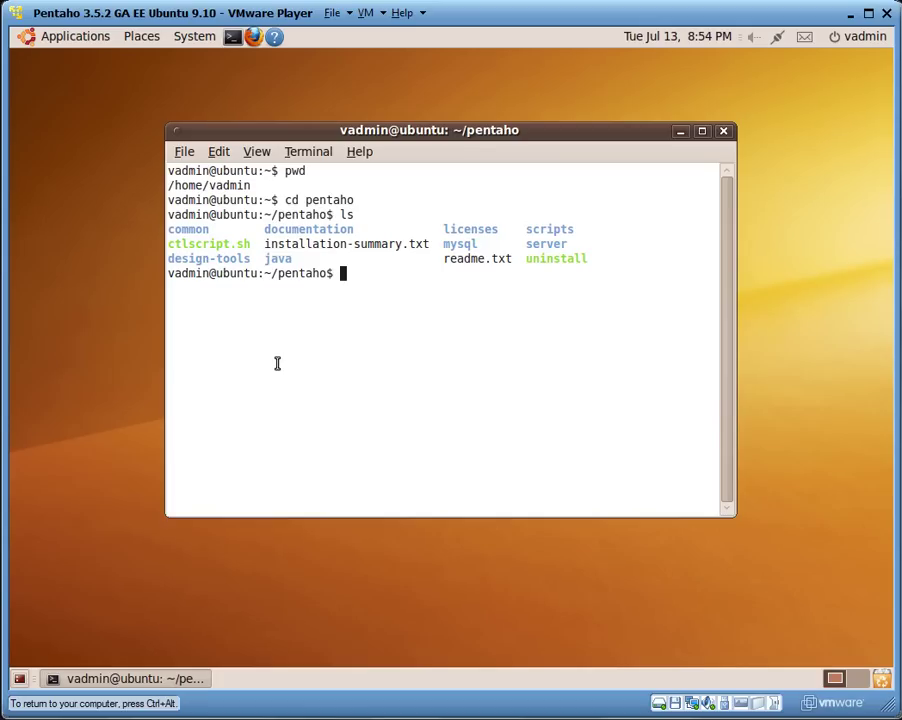
Run ps -edf |grep java to confirm no Java process runs, then type ./ctlscript.sh start.
text(ps -edf |gre)
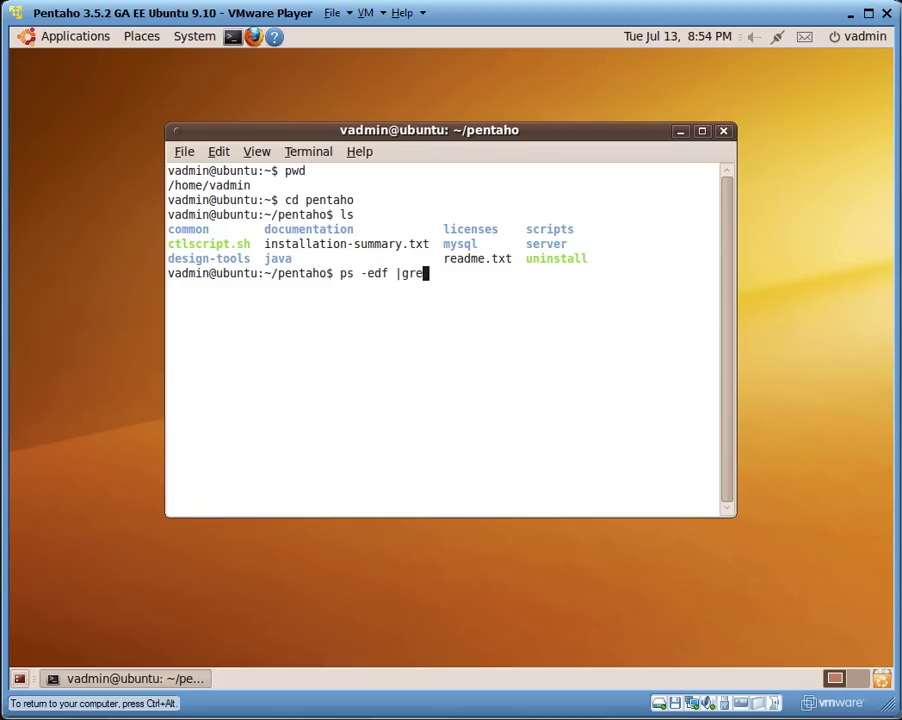
text(p java)
key(Return)
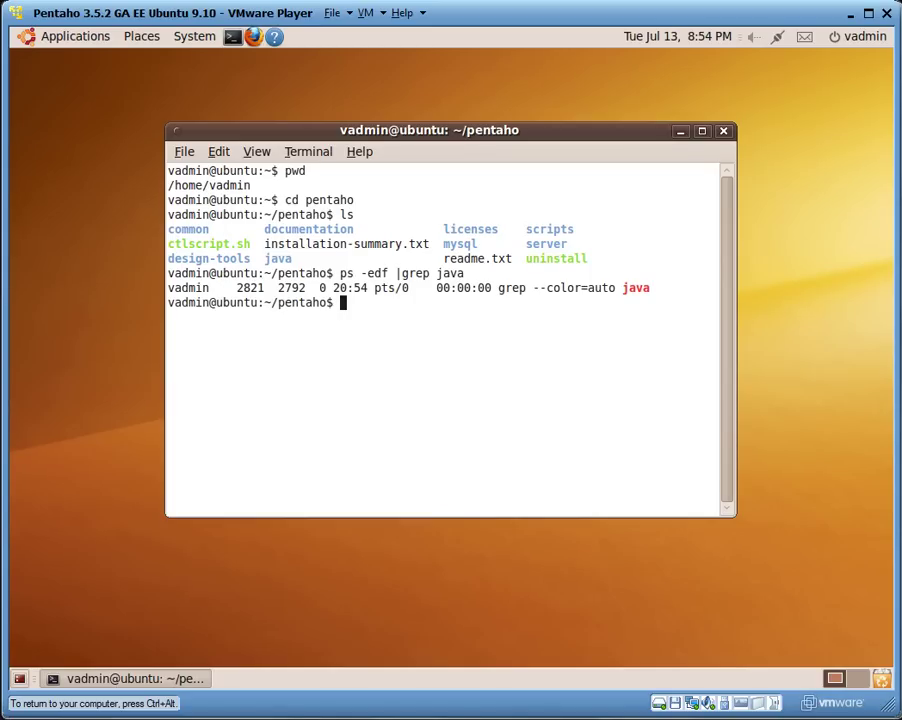
text(./ctlscript.sh sta)
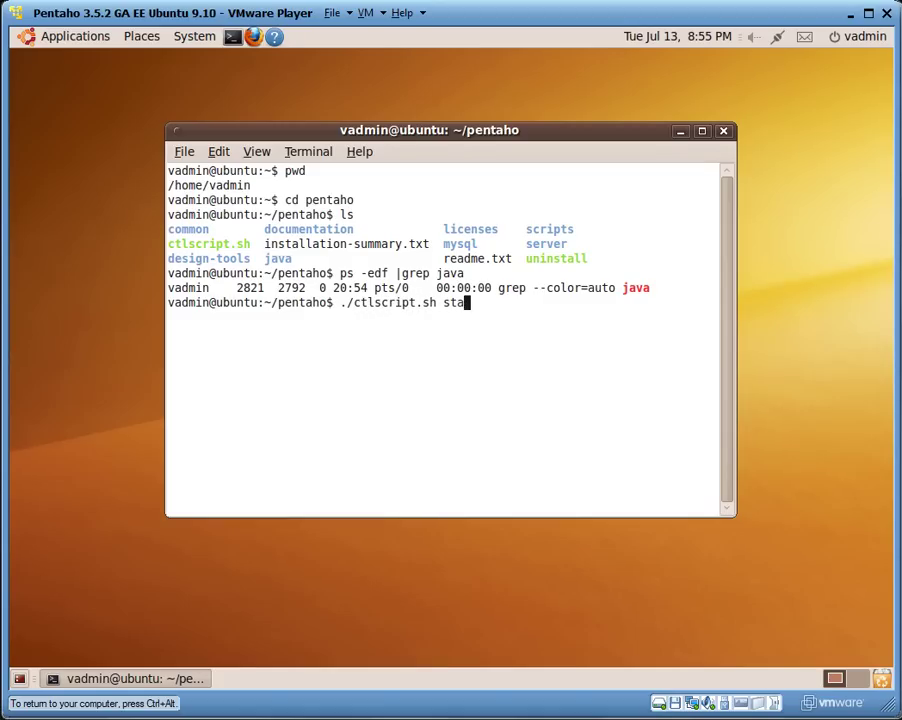
text(rt)
Run ./ctlscript.sh to show its usage, then ./ctlscript.sh start to launch MySQL, Tomcat and Jetty.
key(BackSpace)
key(BackSpace)
key(BackSpace)
key(BackSpace)
key(BackSpace)
key(BackSpace)
key(Return)
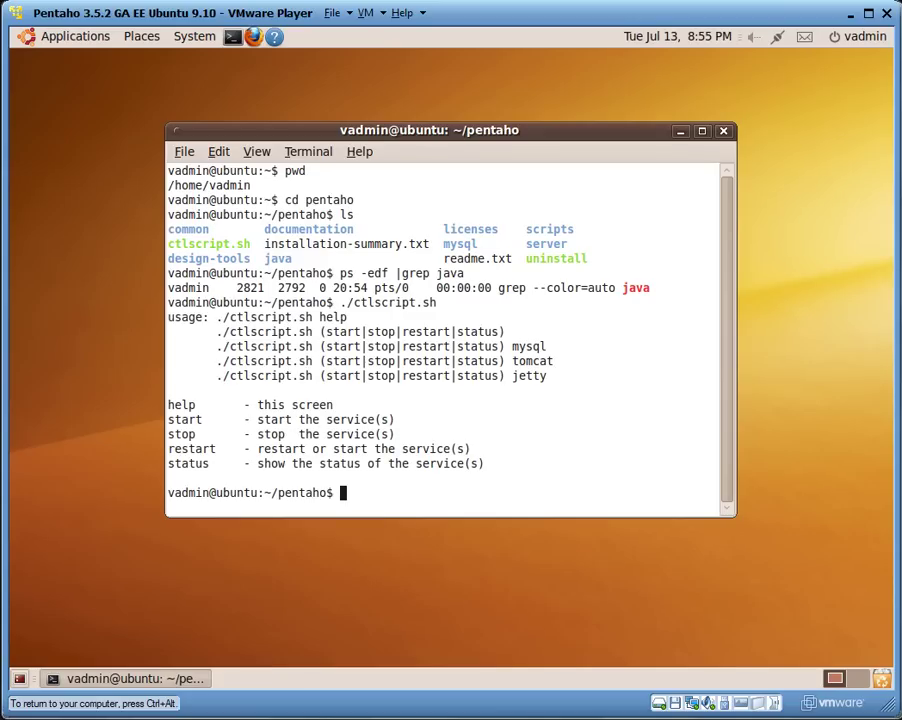
key(Up)
text(start)
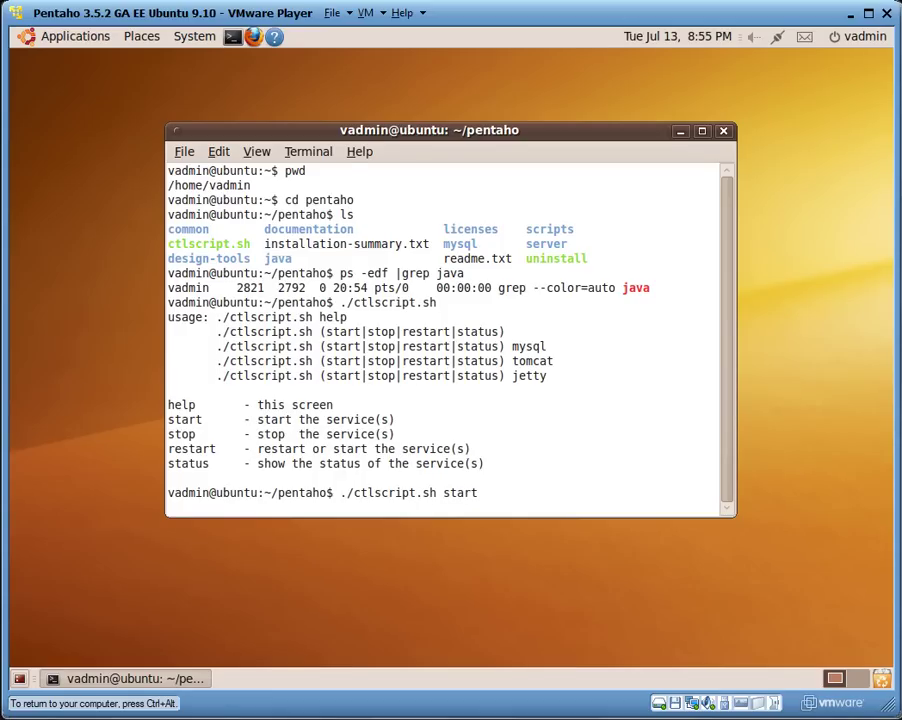
key(Return)
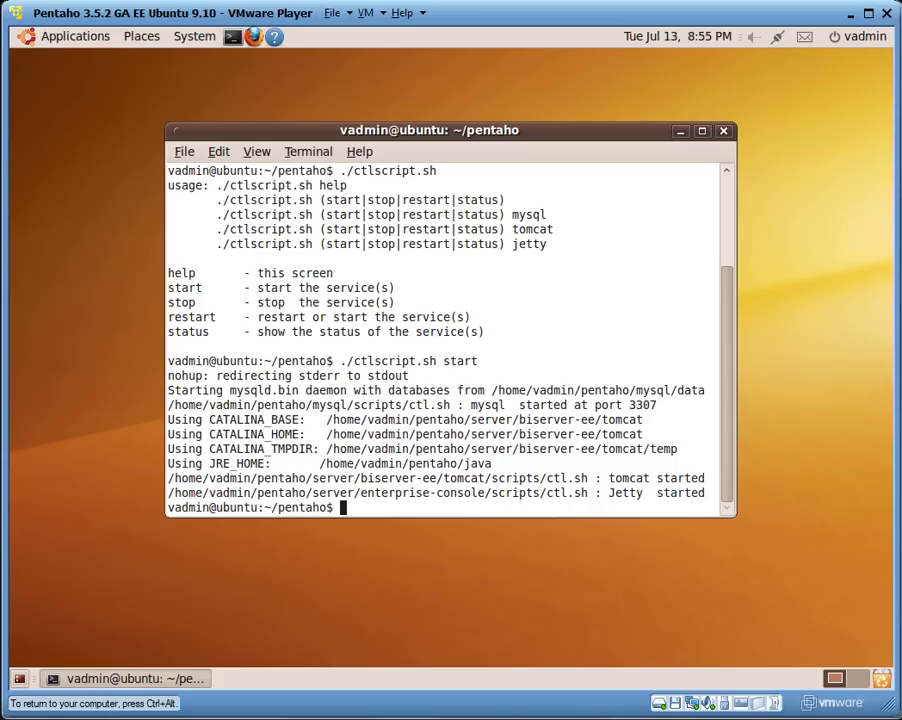
key(ctrl+alt)
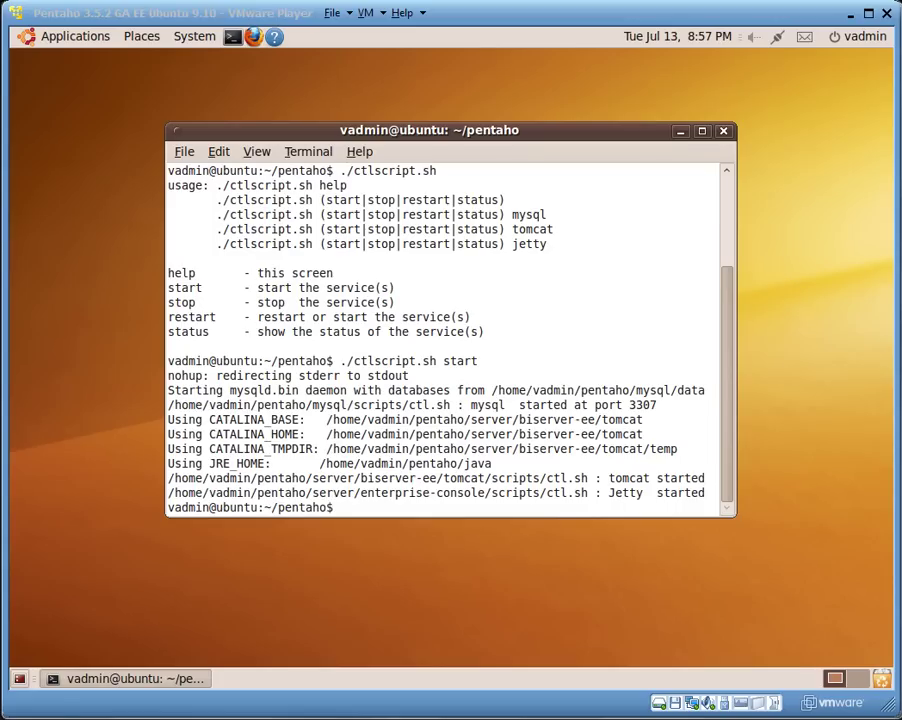
key(alt+Tab)
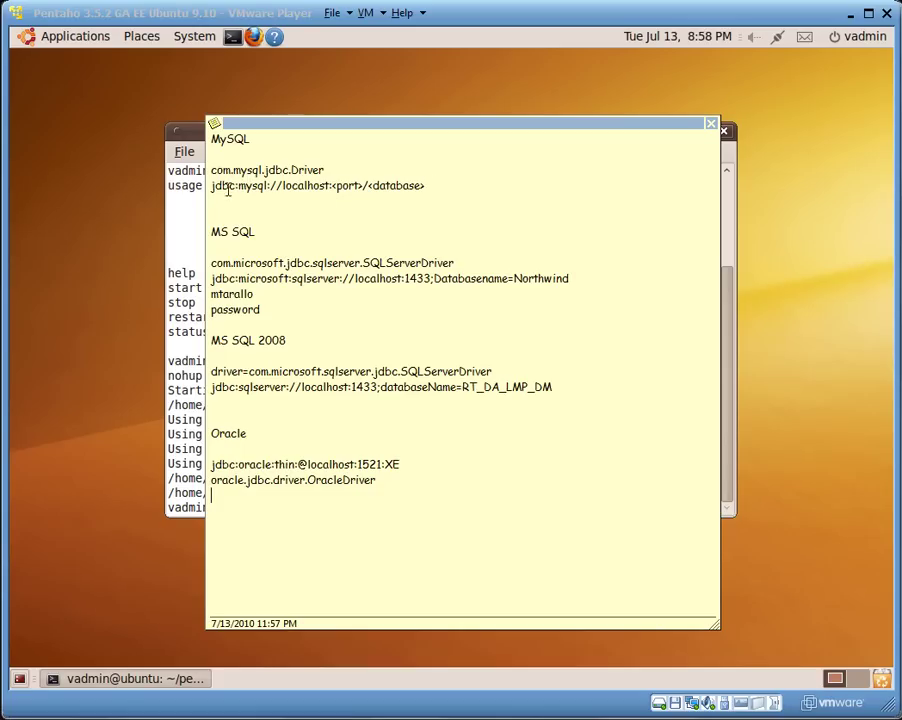
drag(211, 187, 425, 189)
click(429, 190)
Open the Enterprise Console bookmark in Firefox and change the address port to 18089.
click(255, 45)
click(254, 40)
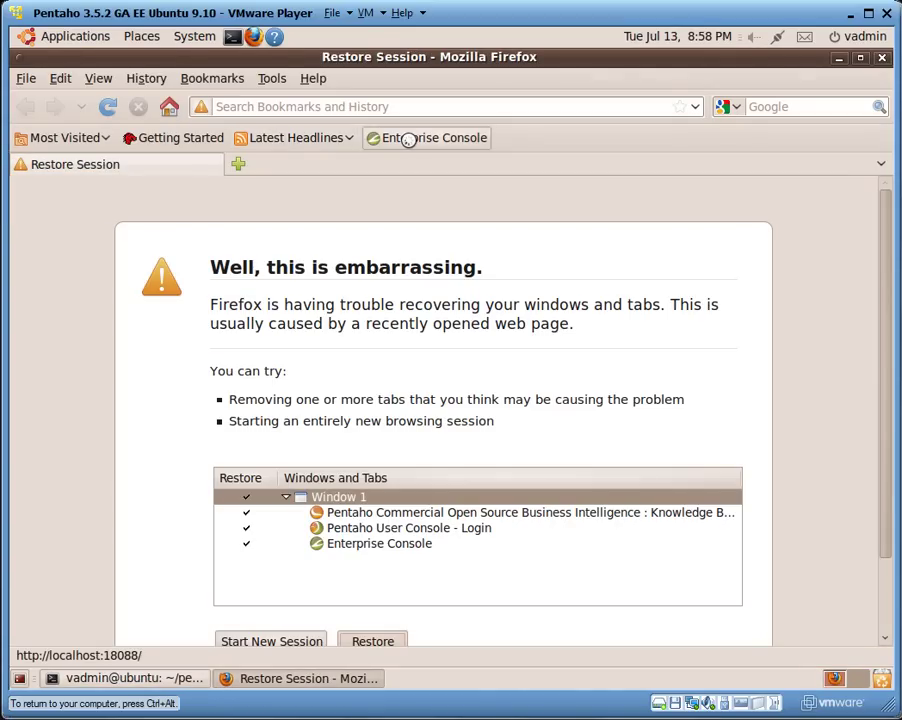
click(408, 140)
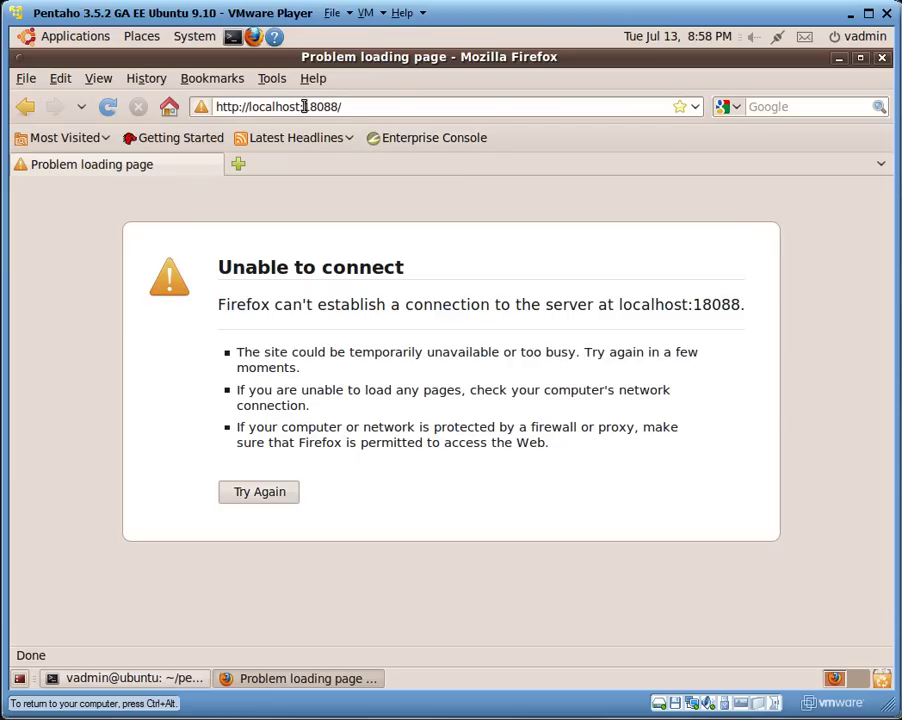
drag(304, 106, 354, 108)
click(354, 108)
key(BackSpace)
key(BackSpace)
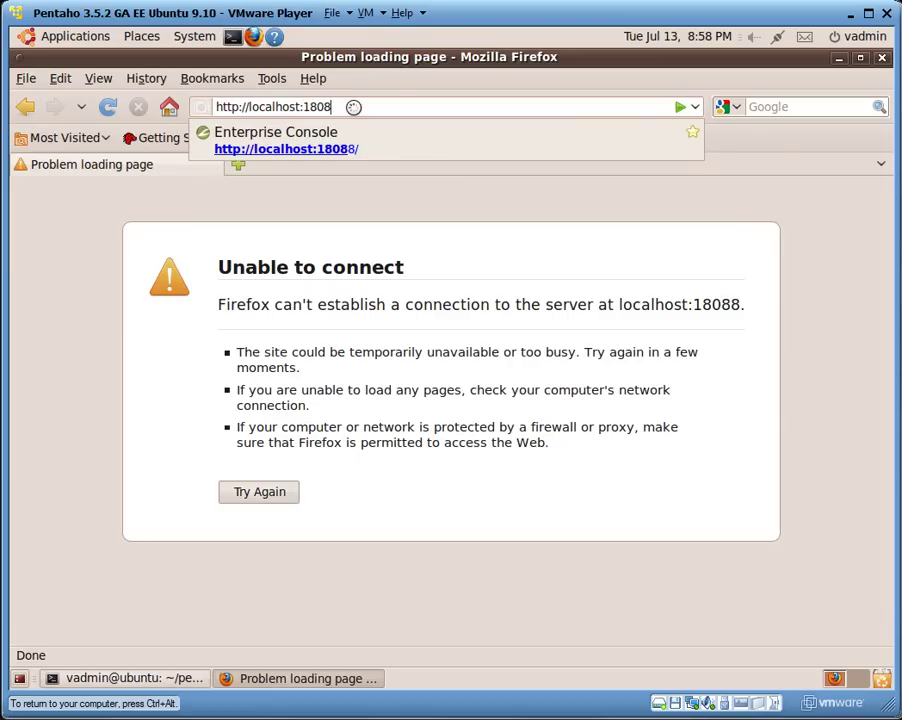
text(9)
key(Return)
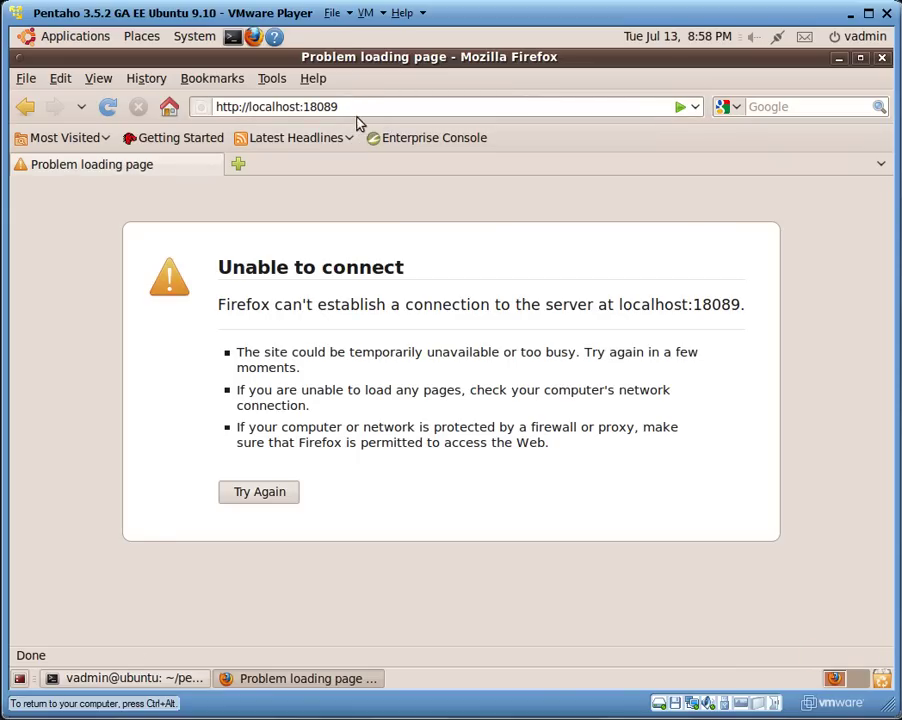
Switch the address to localhost:8089 and log in with the administrator account.
drag(304, 106, 340, 106)
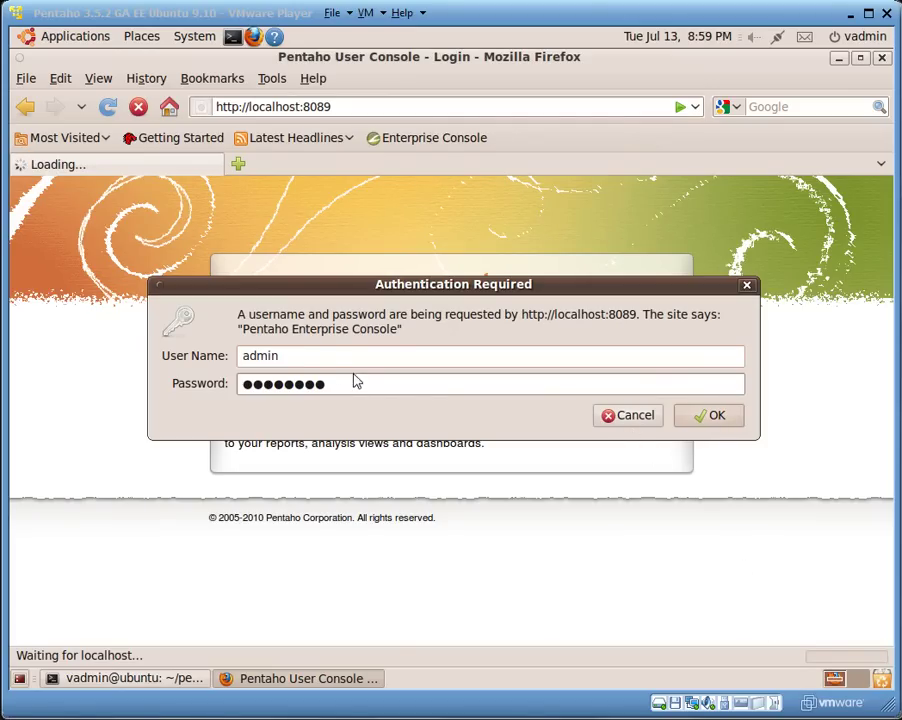
click(294, 358)
click(707, 419)
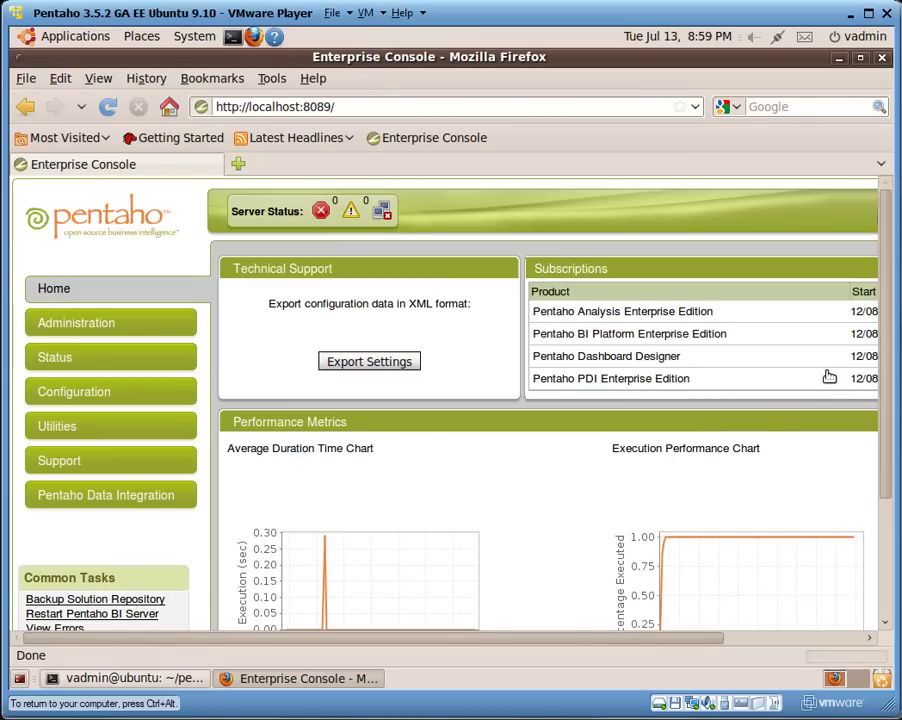
Show Administration > Database Connections and turn off Firefox's Status Bar and Bookmarks Toolbar.
click(118, 329)
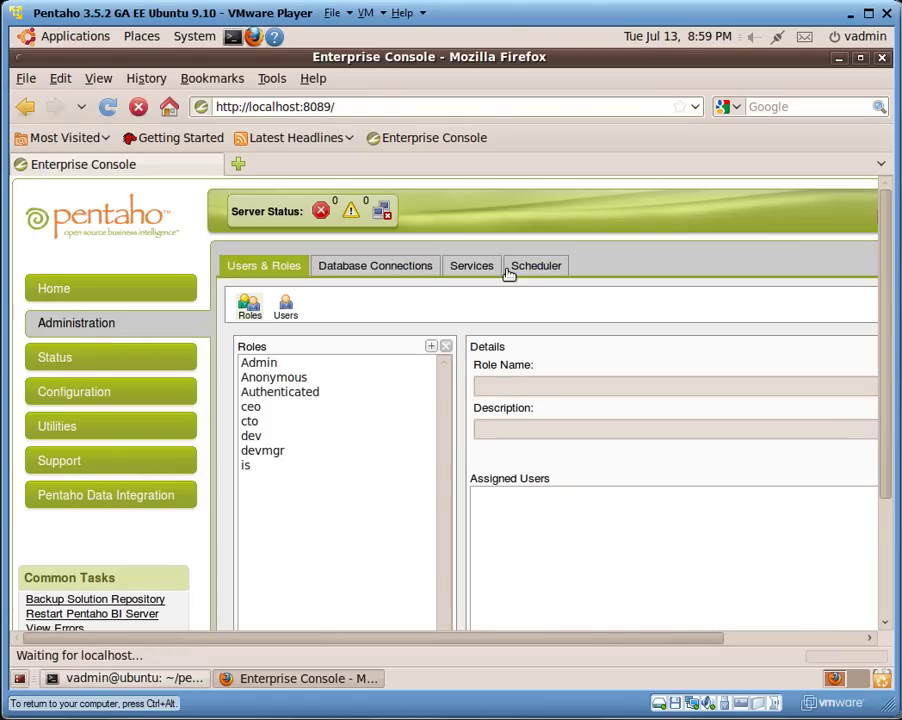
click(413, 272)
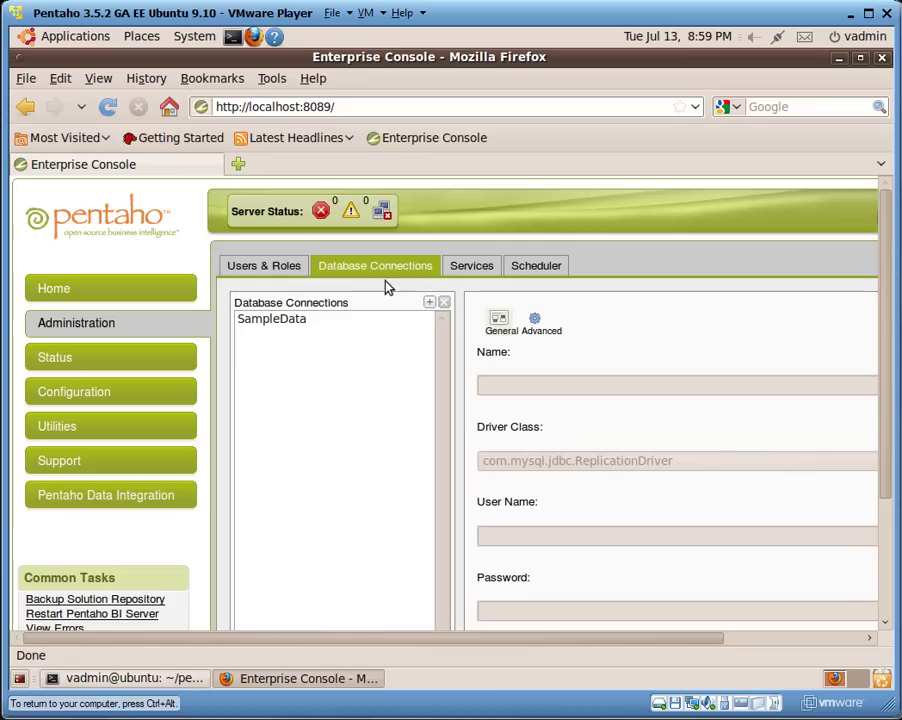
click(98, 78)
click(117, 121)
click(98, 78)
mouse_move(130, 102)
click(280, 124)
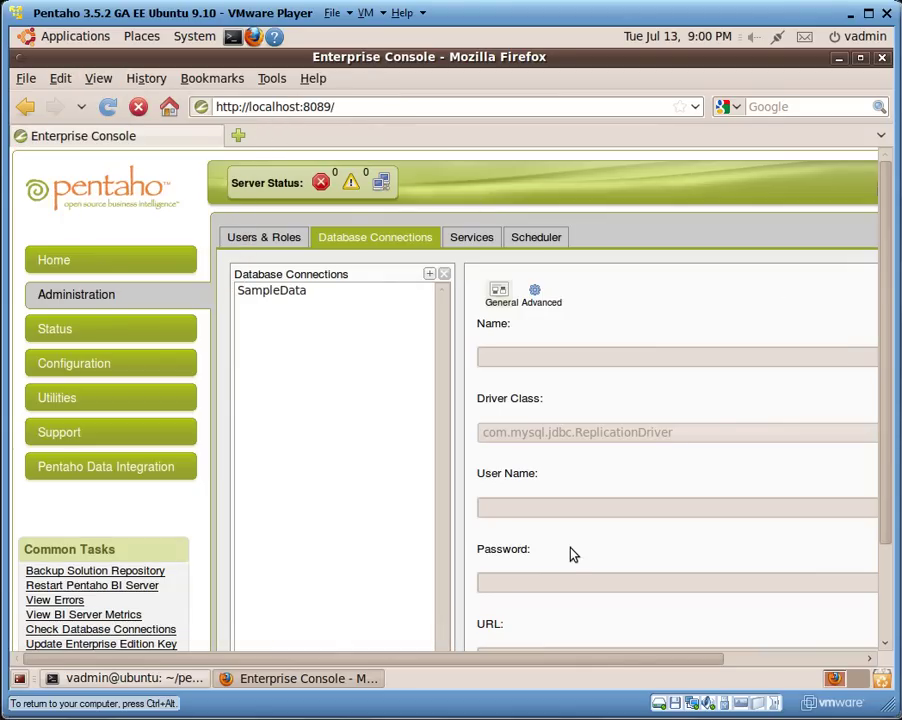
Add a database connection named OracleXE using driver class oracle.jdbc.OracleDriver.
click(431, 277)
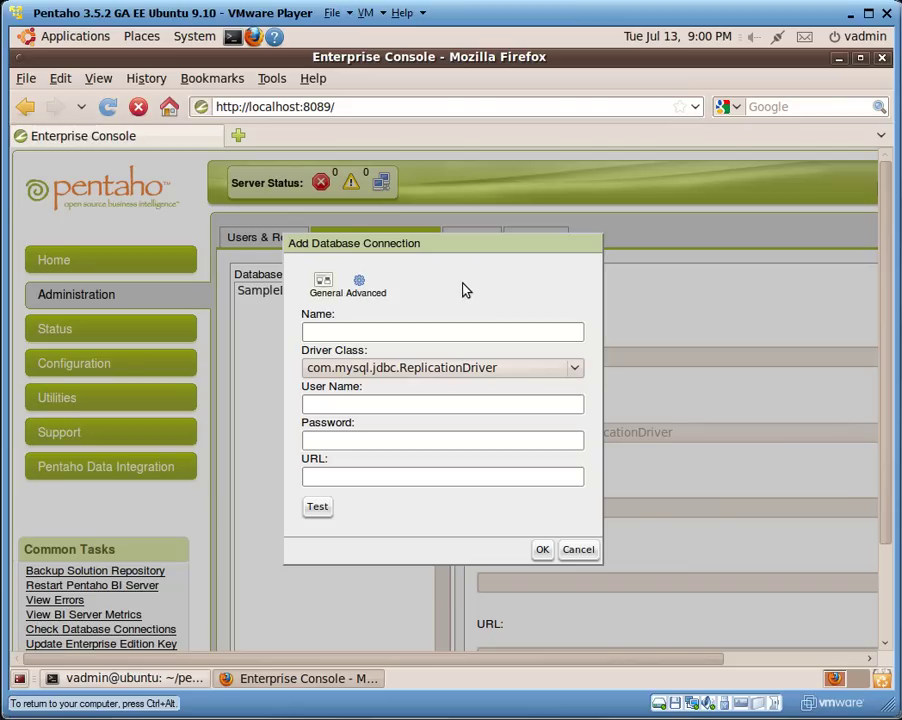
click(400, 332)
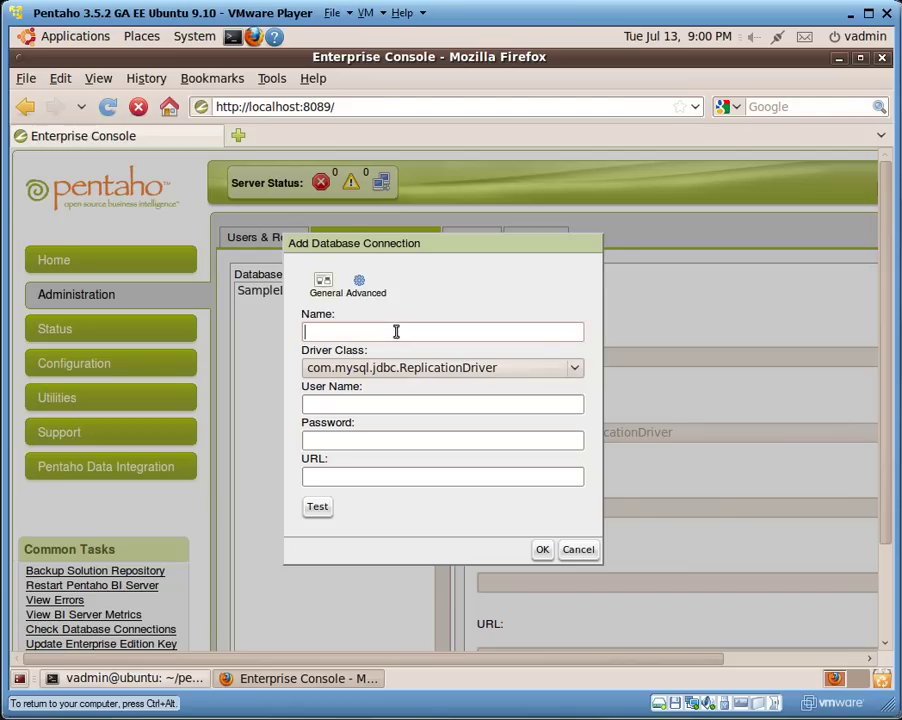
text(OracleXE)
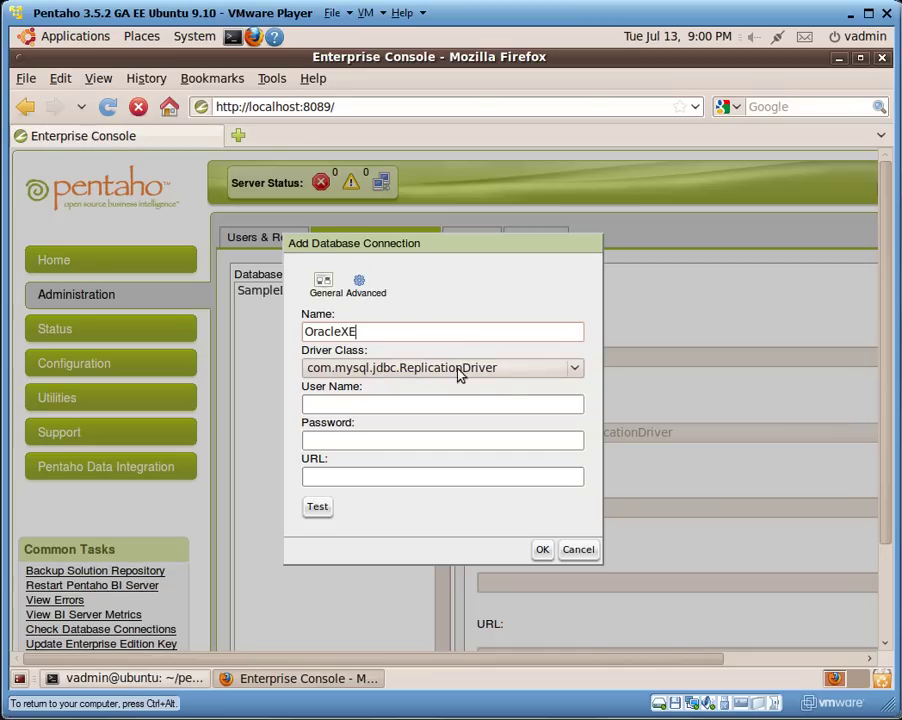
click(575, 370)
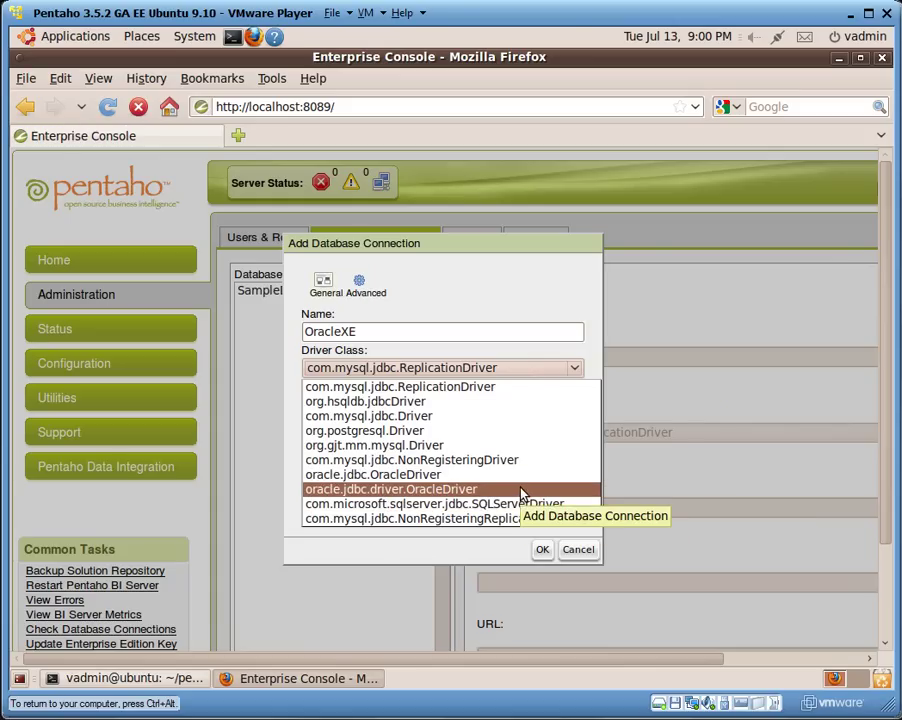
click(510, 494)
click(577, 376)
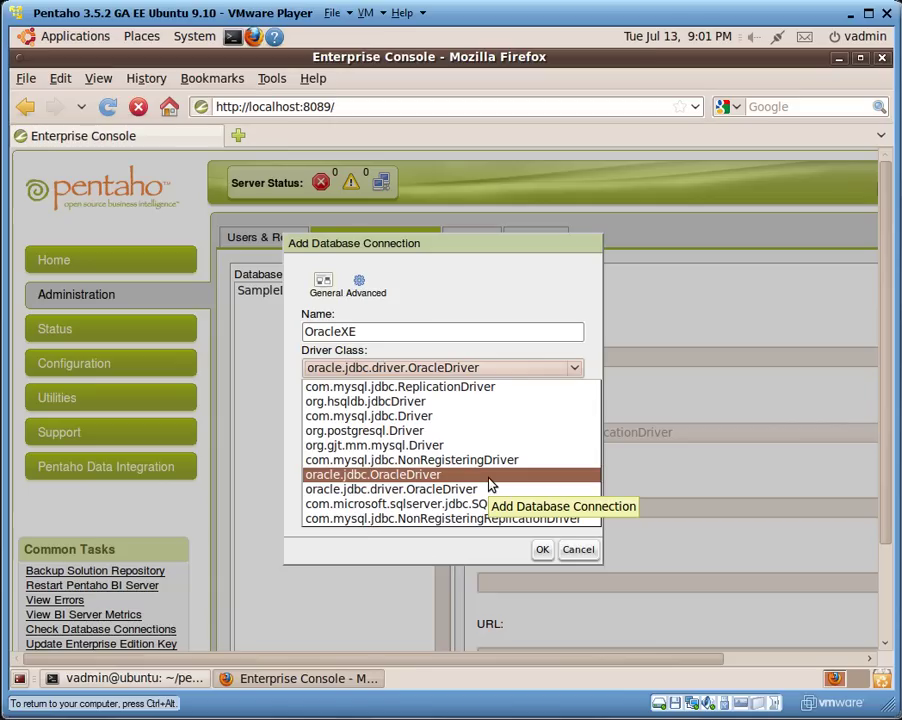
click(489, 477)
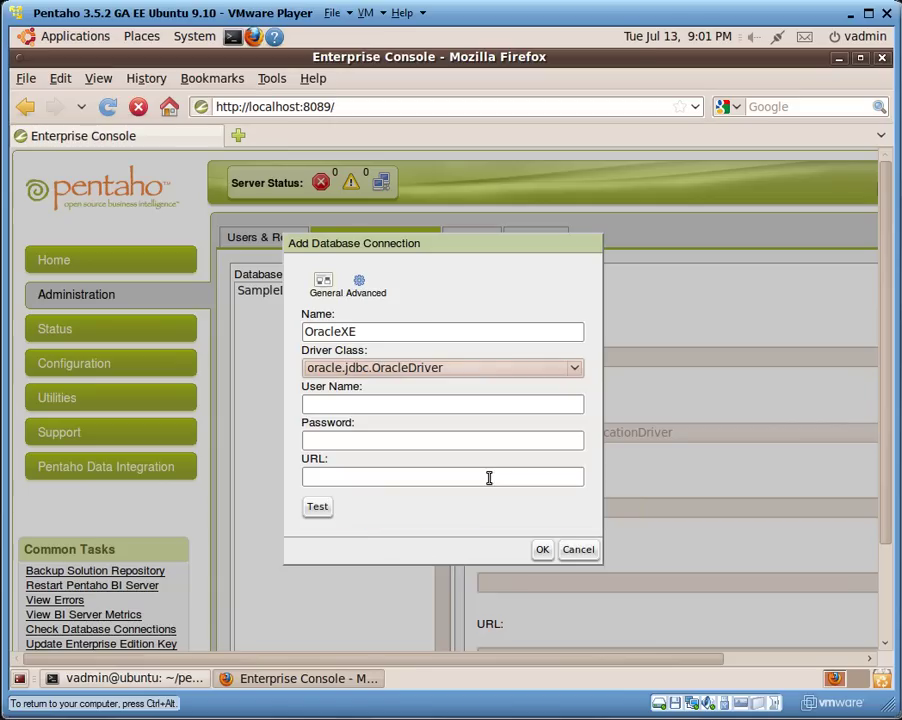
Enter the OracleXE connection's user name and password.
click(433, 406)
text(pen)
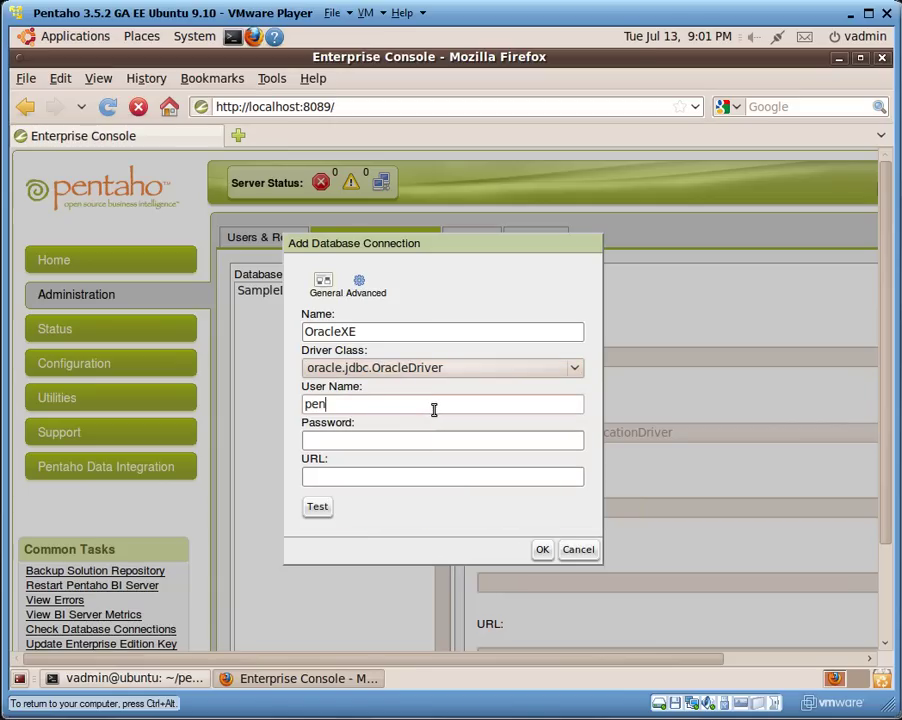
text(taho_user)
key(Tab)
text(pentahod)
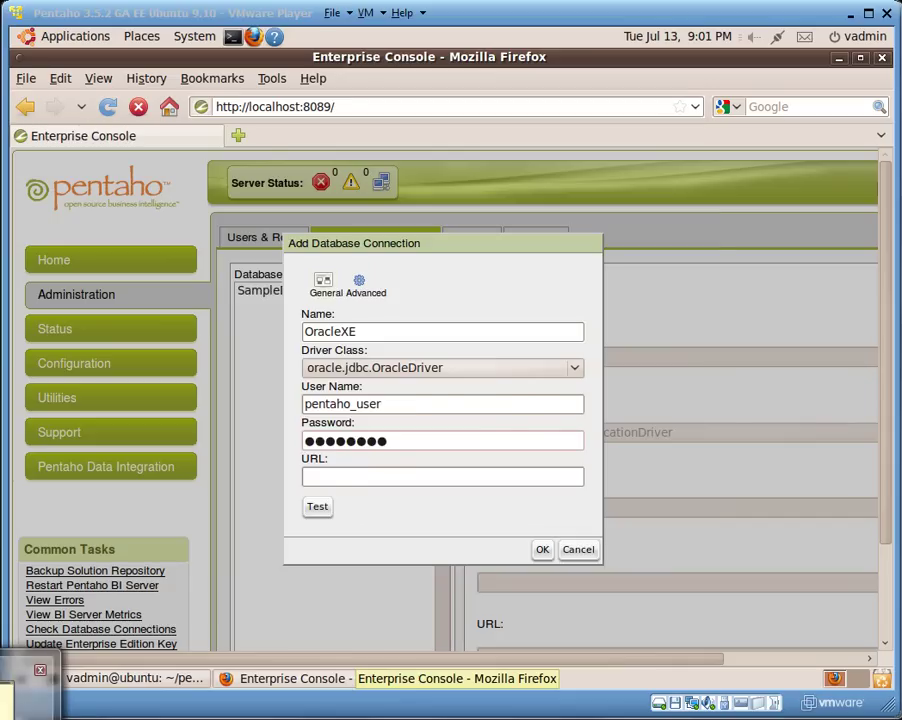
click(12, 690)
drag(408, 466, 210, 465)
key(ctrl+c)
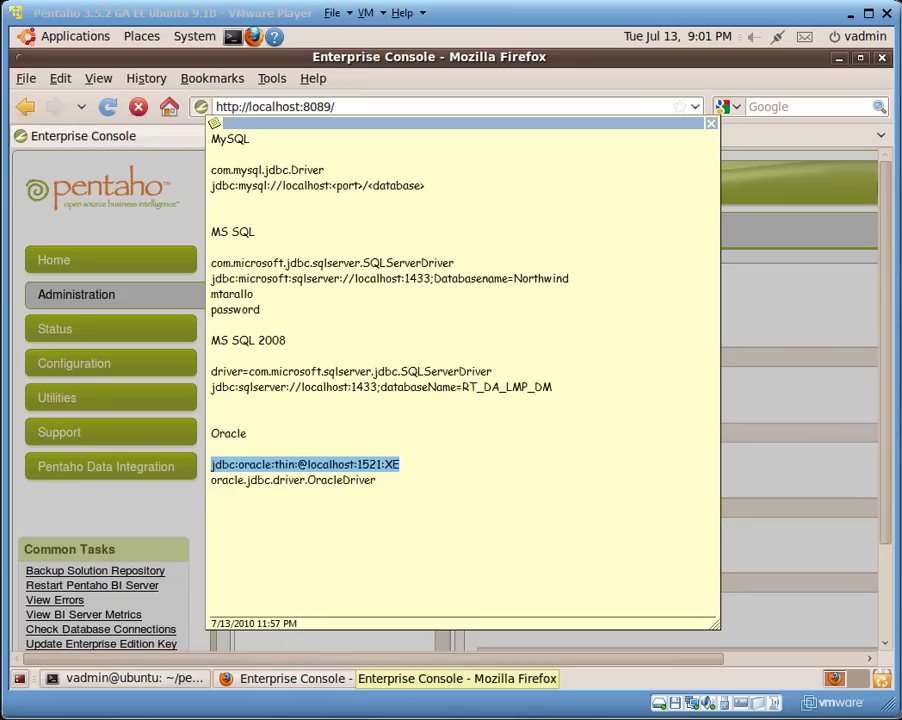
click(740, 143)
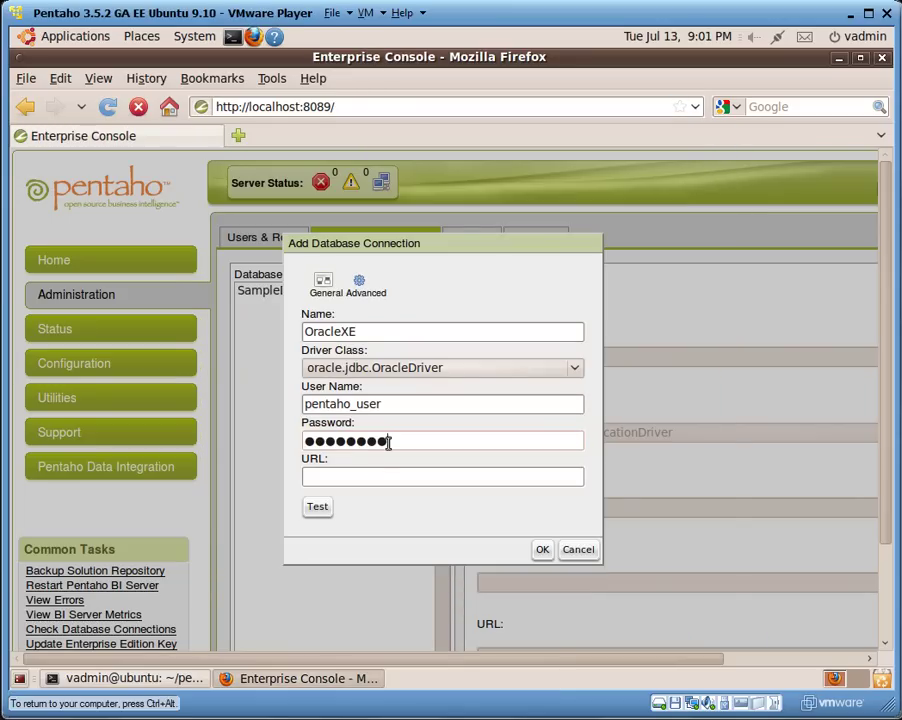
click(371, 478)
key(ctrl+v)
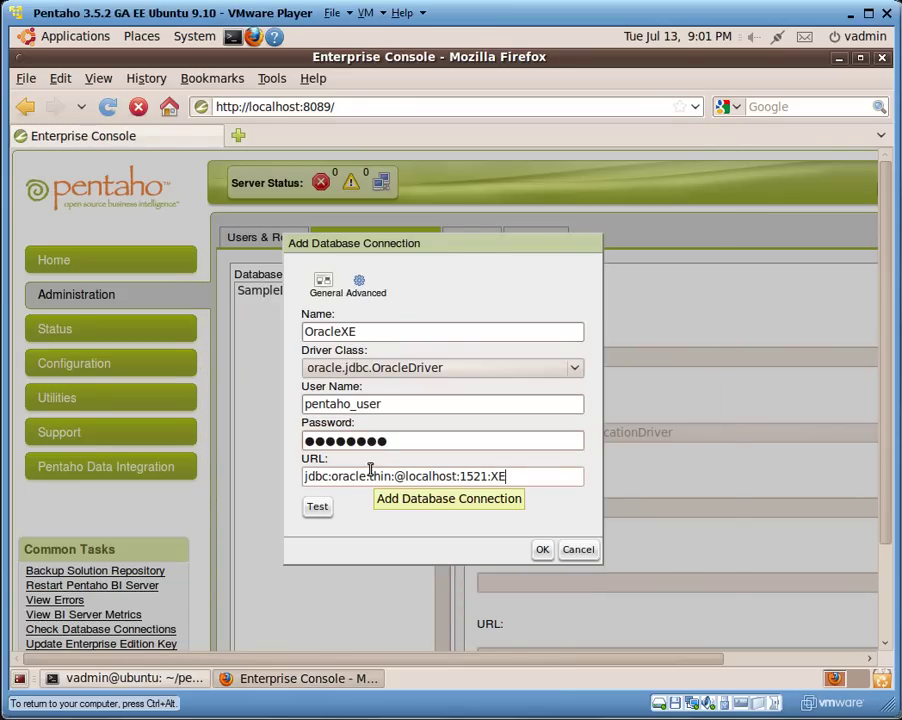
drag(405, 476, 458, 477)
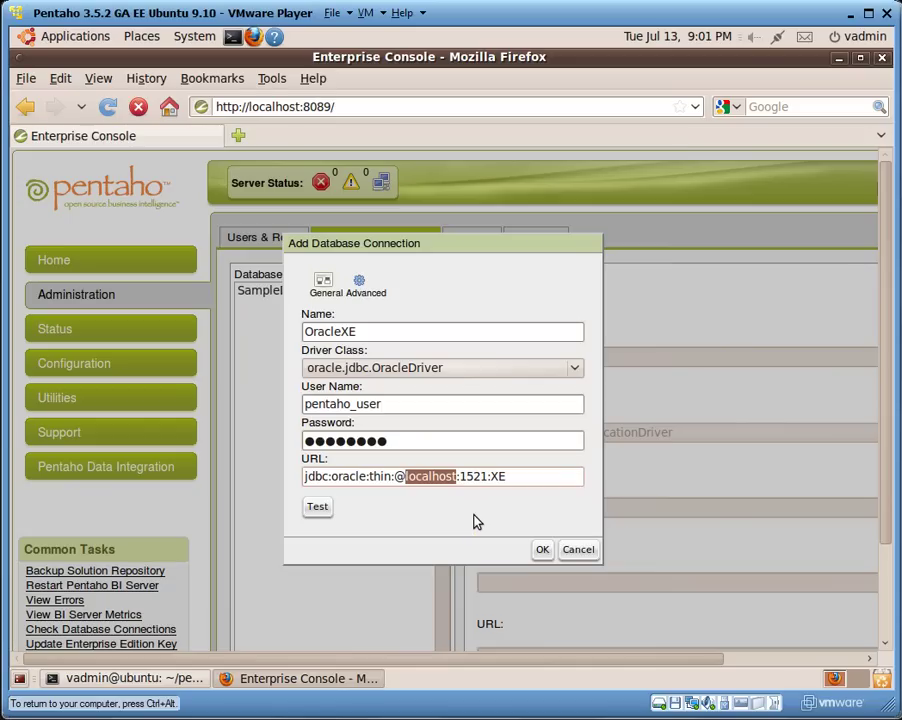
key(ctrl+alt)
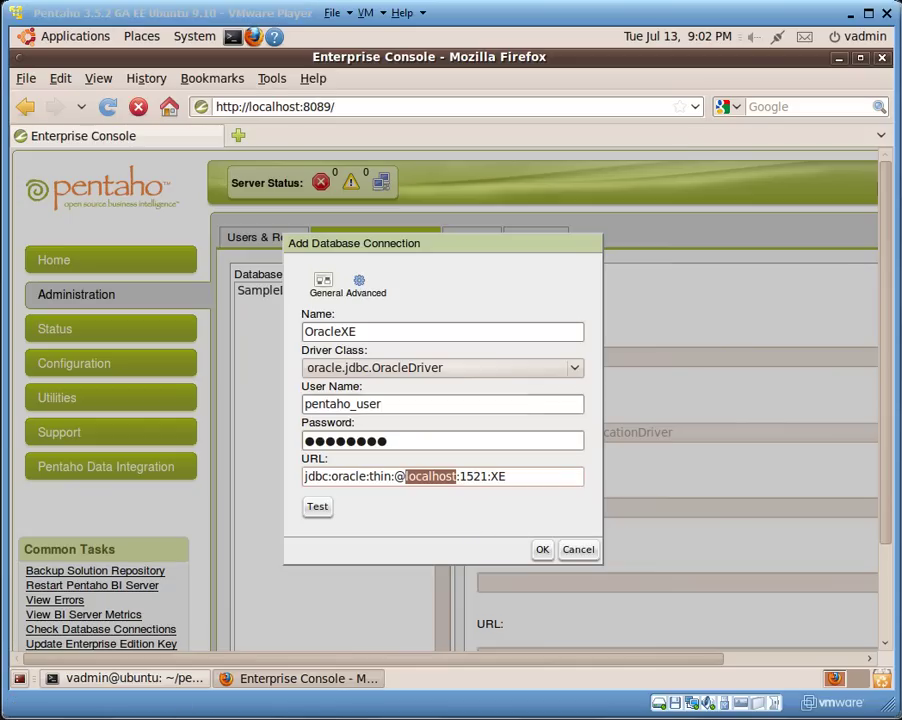
Replace localhost with 192.168.2.129 in the OracleXE URL, test it successfully, and save.
click(431, 477)
right_click(434, 479)
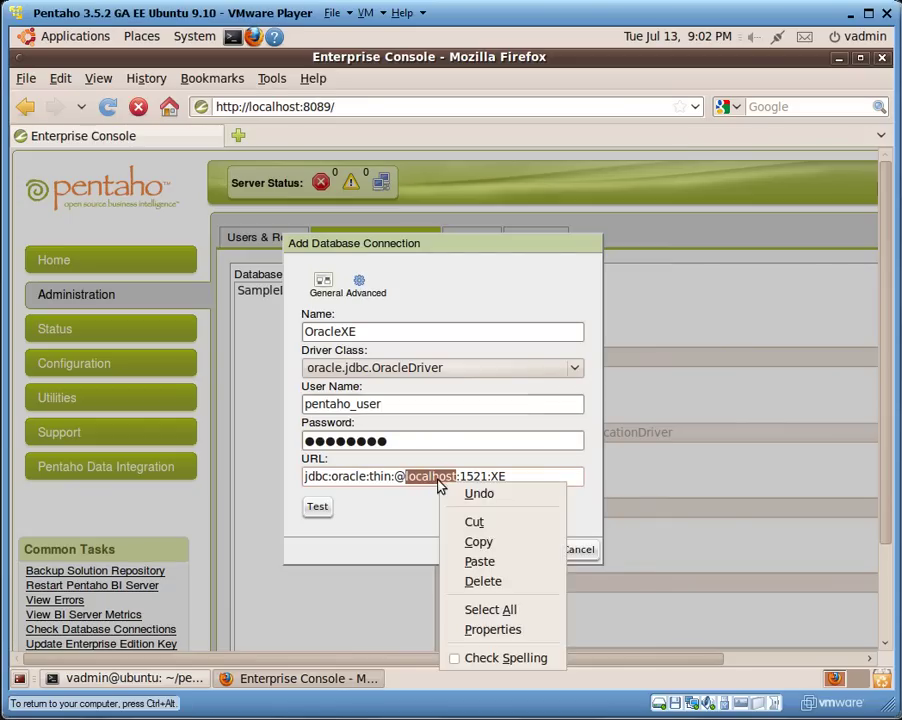
click(479, 563)
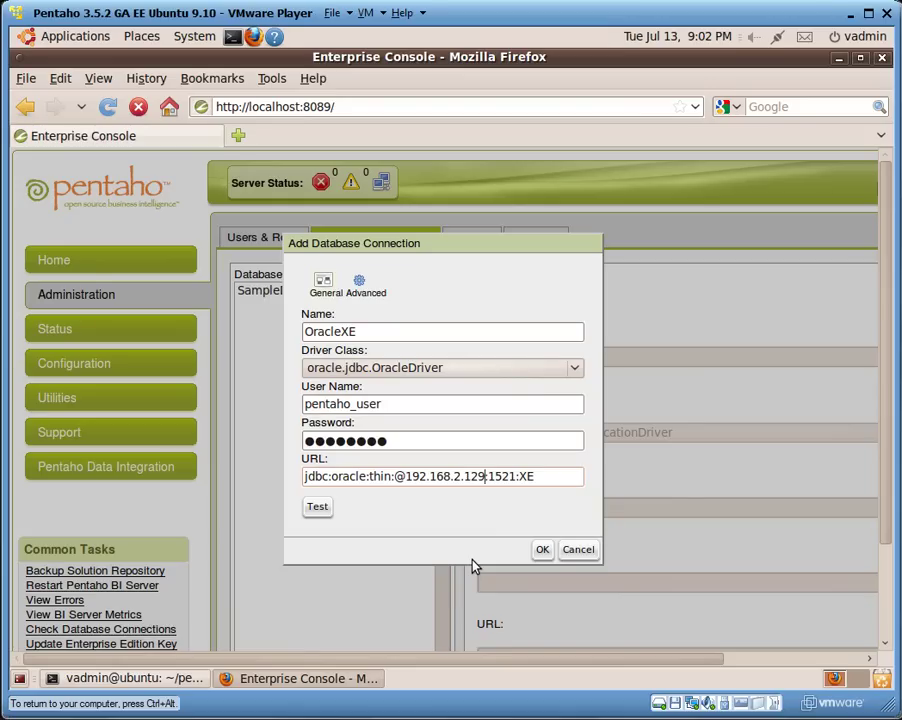
click(319, 507)
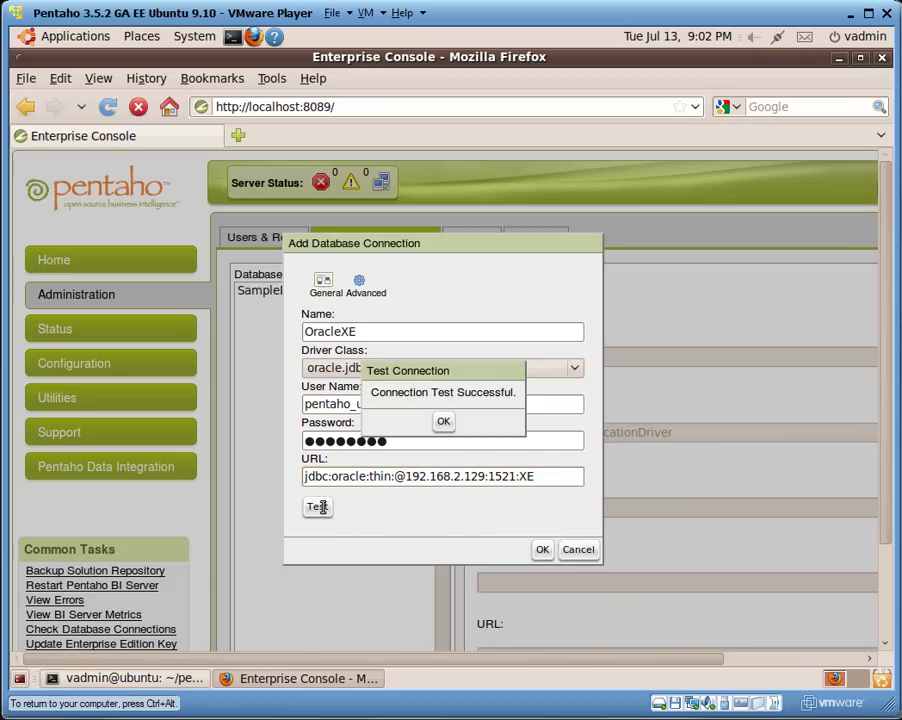
click(445, 423)
click(541, 551)
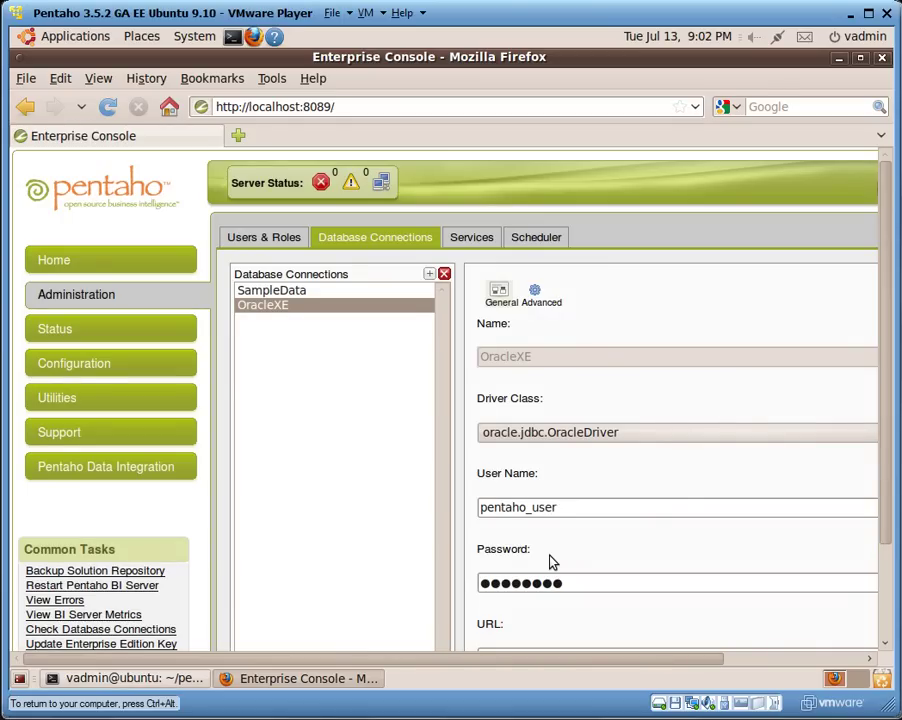
Start a new connection named MSSQL2008 with driver com.microsoft.sqlserver.jdbc.SQLServerDriver.
click(431, 276)
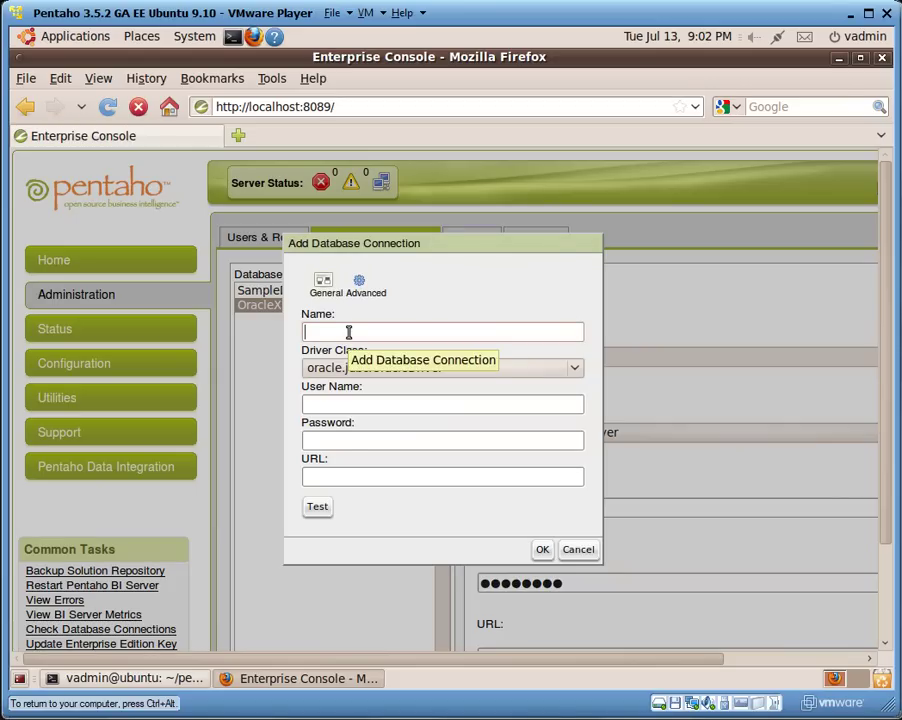
text(MSSQL2008)
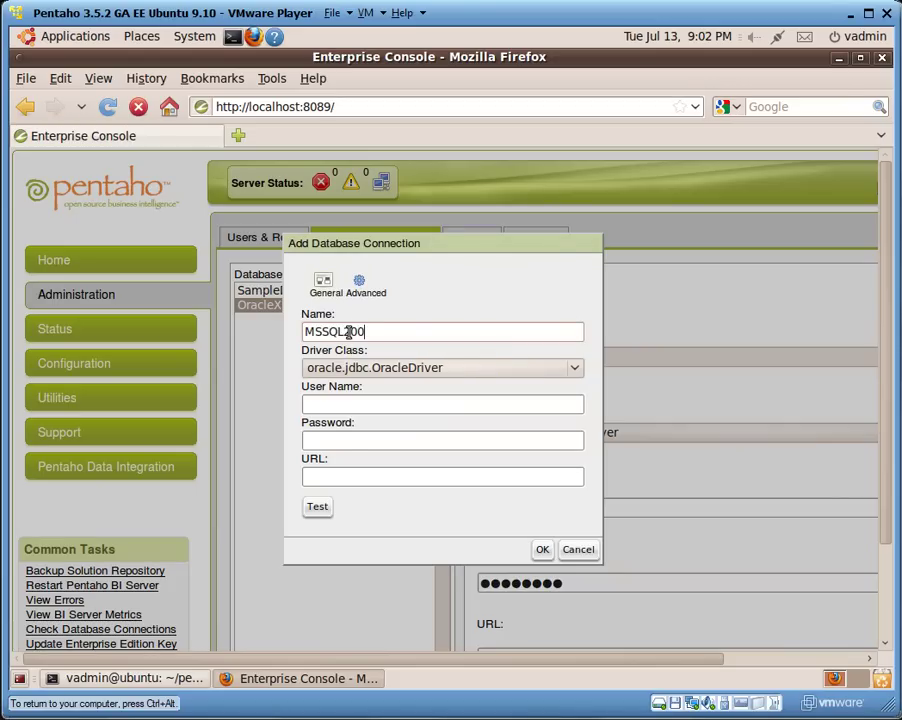
click(575, 369)
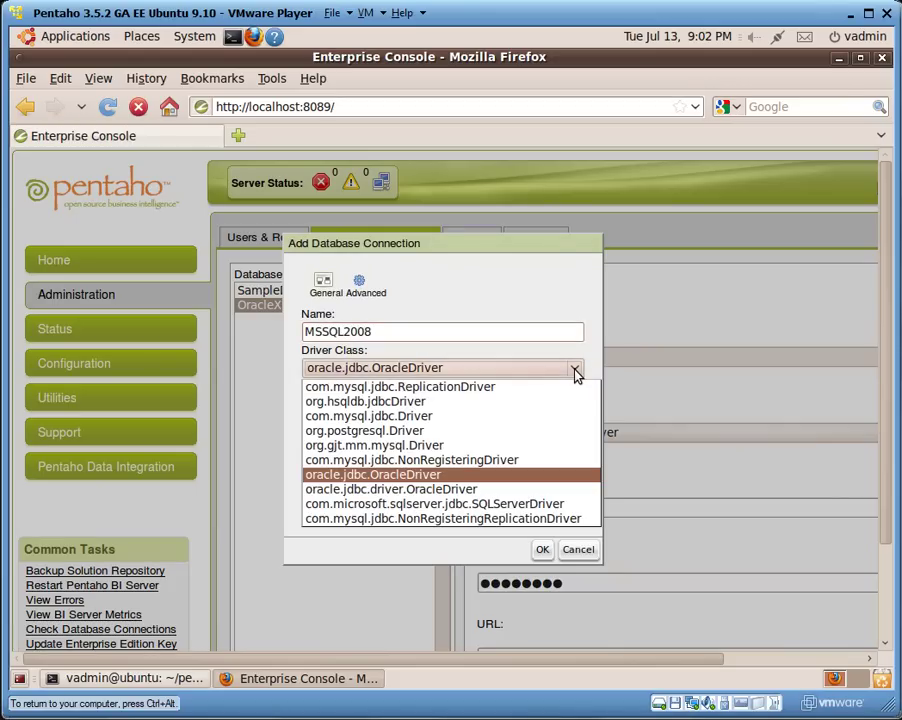
click(478, 510)
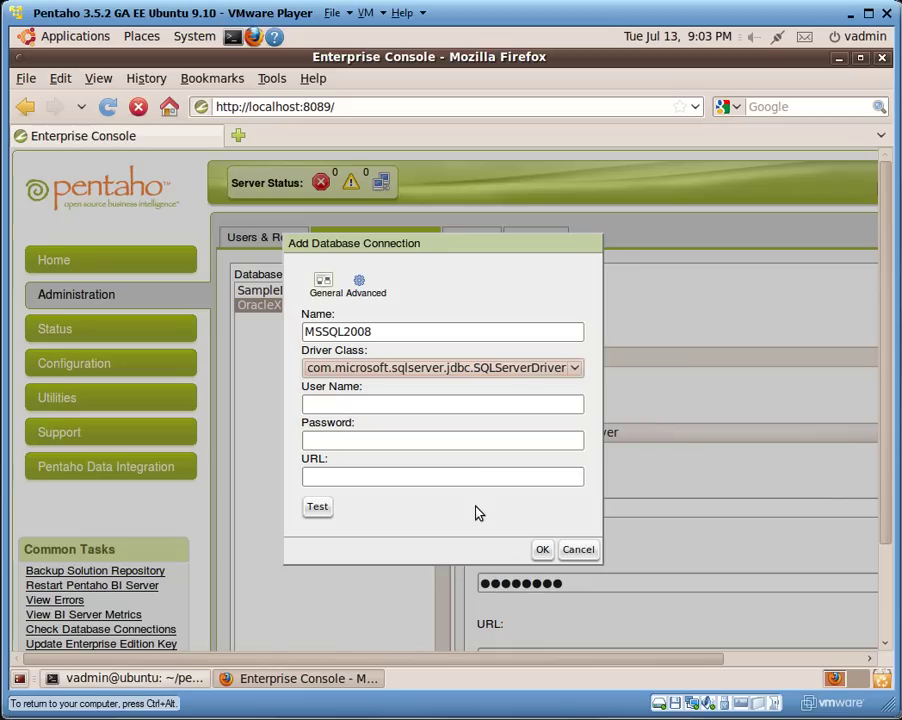
Enter the admin user name and its password for MSSQL2008.
click(415, 400)
text(sa)
click(366, 439)
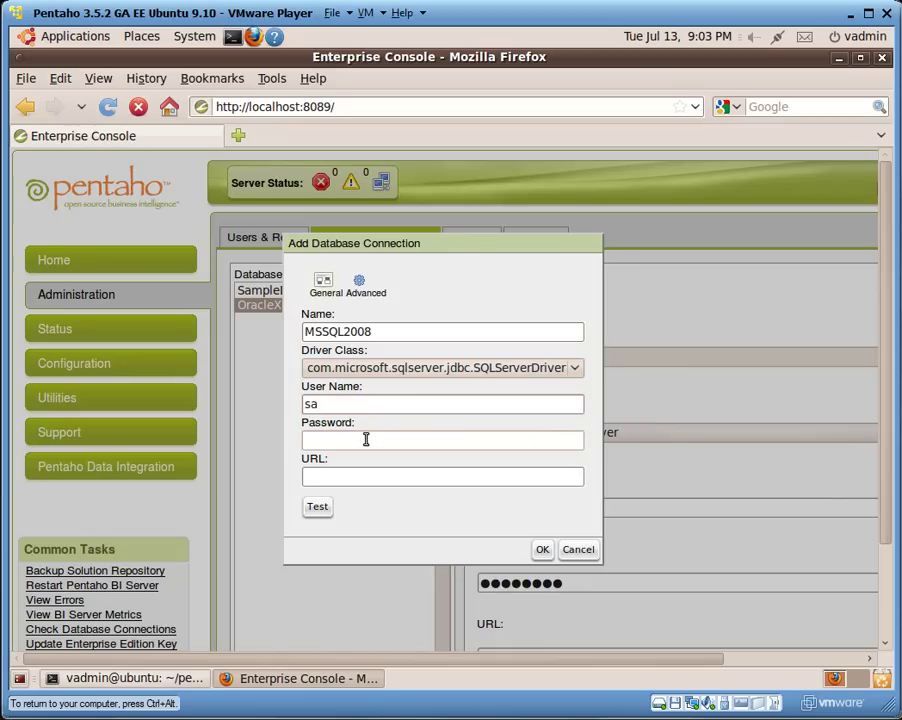
text(password)
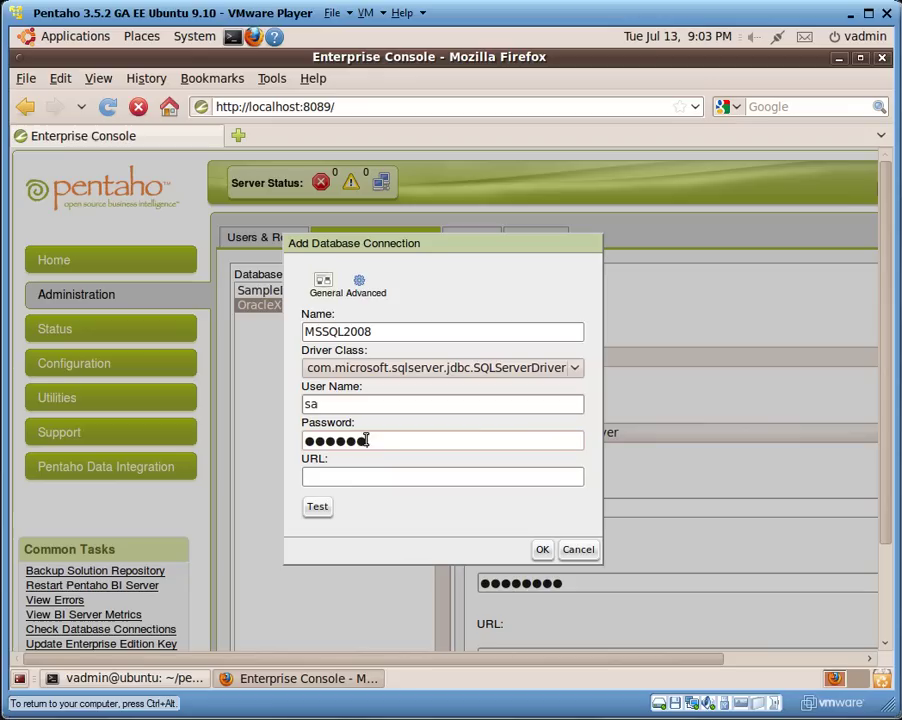
text(1234567)
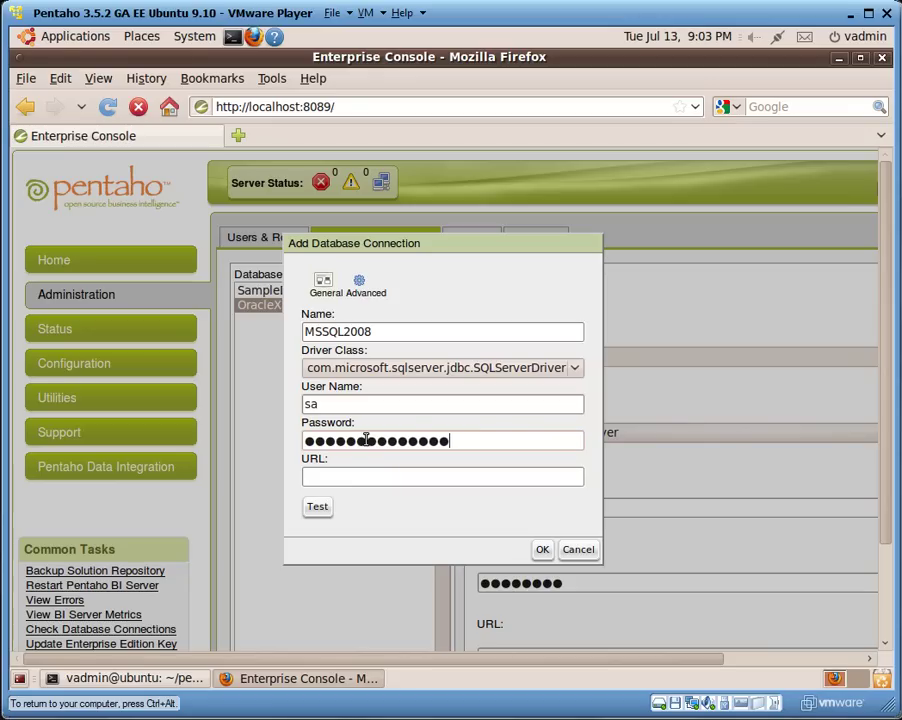
text(89)
Select the MS SQL 2008 JDBC URL line in the JDBC notes.
click(376, 476)
key(alt+Tab)
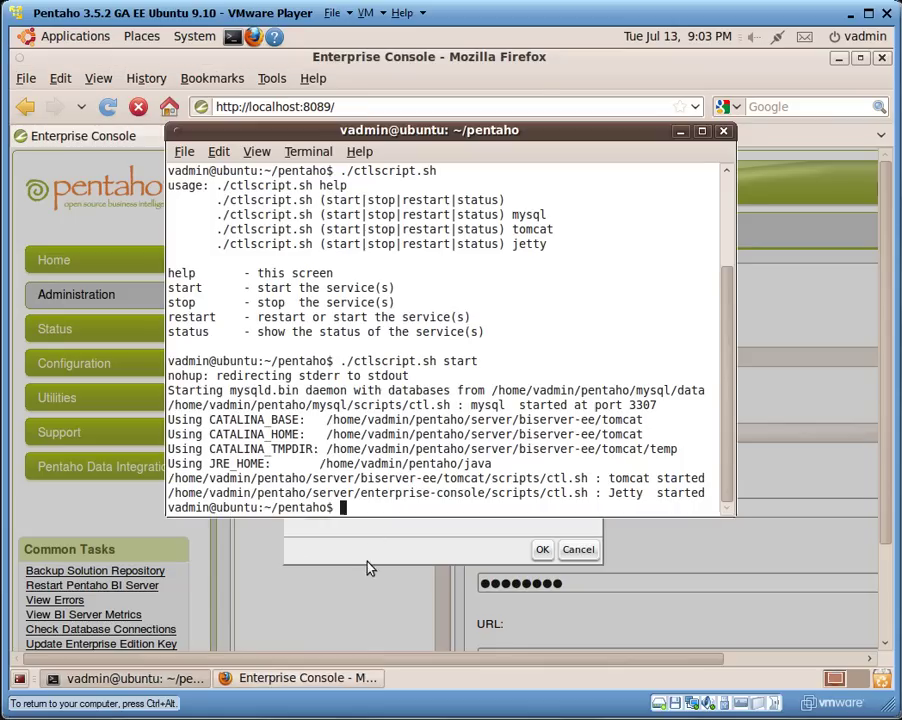
key(alt+Tab)
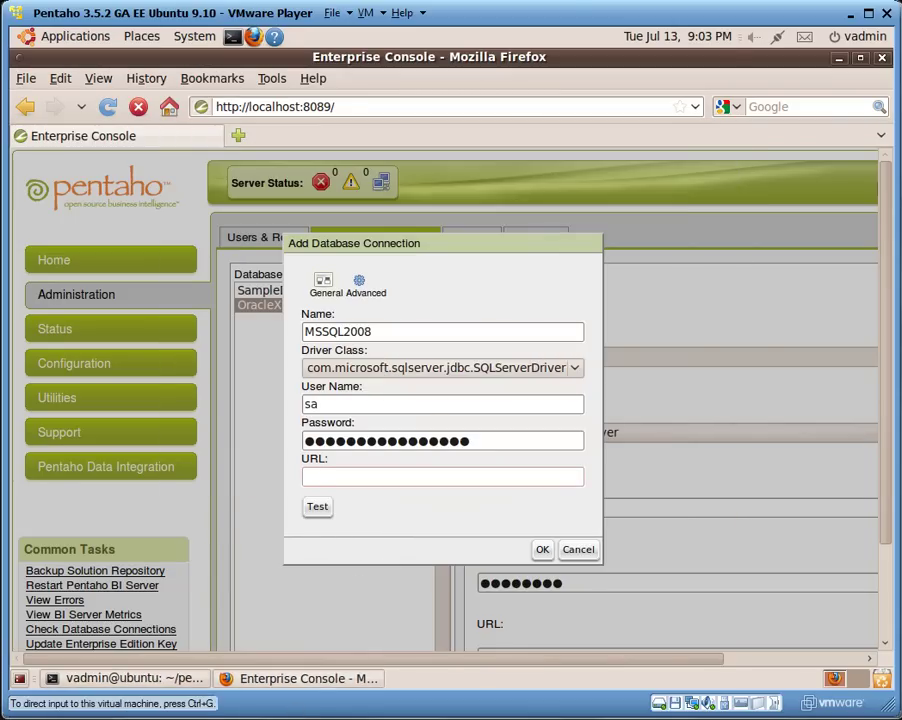
key(alt+Tab)
key(alt+Tab)
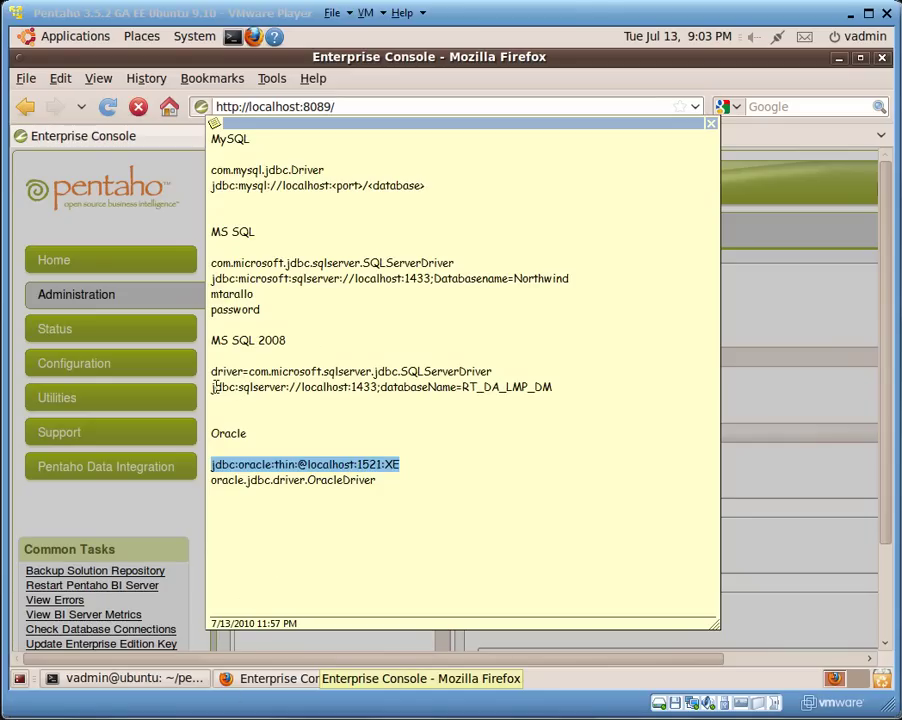
drag(213, 387, 555, 386)
key(ctrl+c)
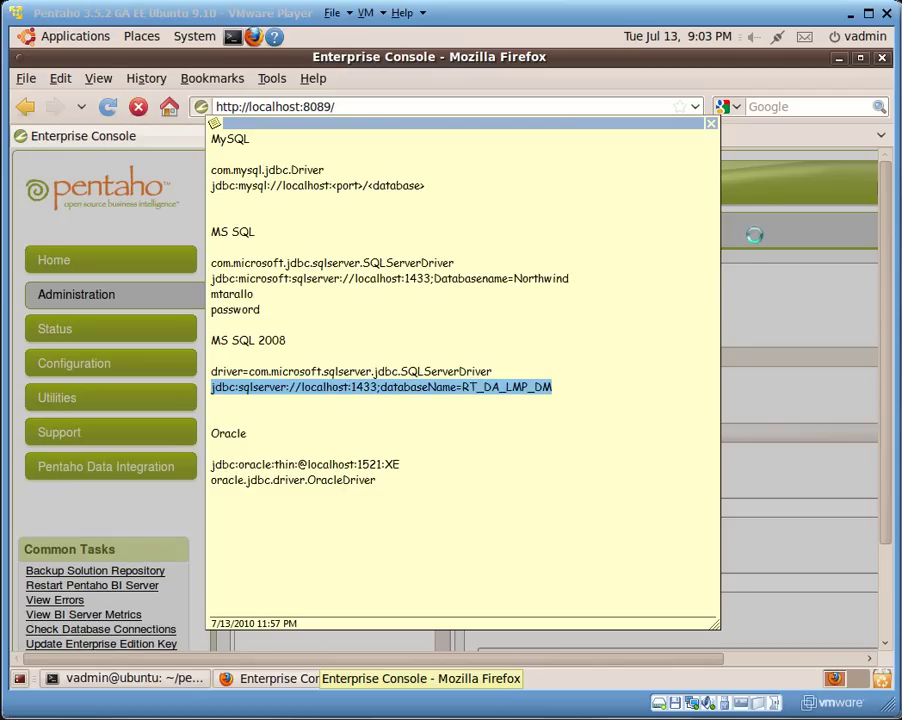
Paste the jdbc:sqlserver URL, change localhost to 192.168.2.129, and confirm the test succeeds.
click(724, 157)
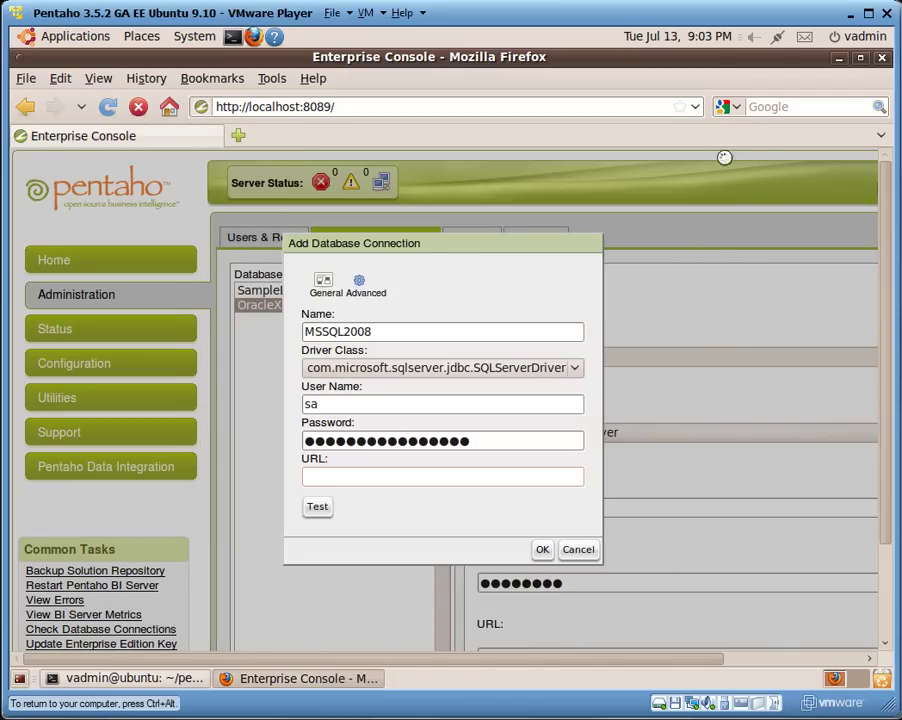
click(361, 474)
key(ctrl+v)
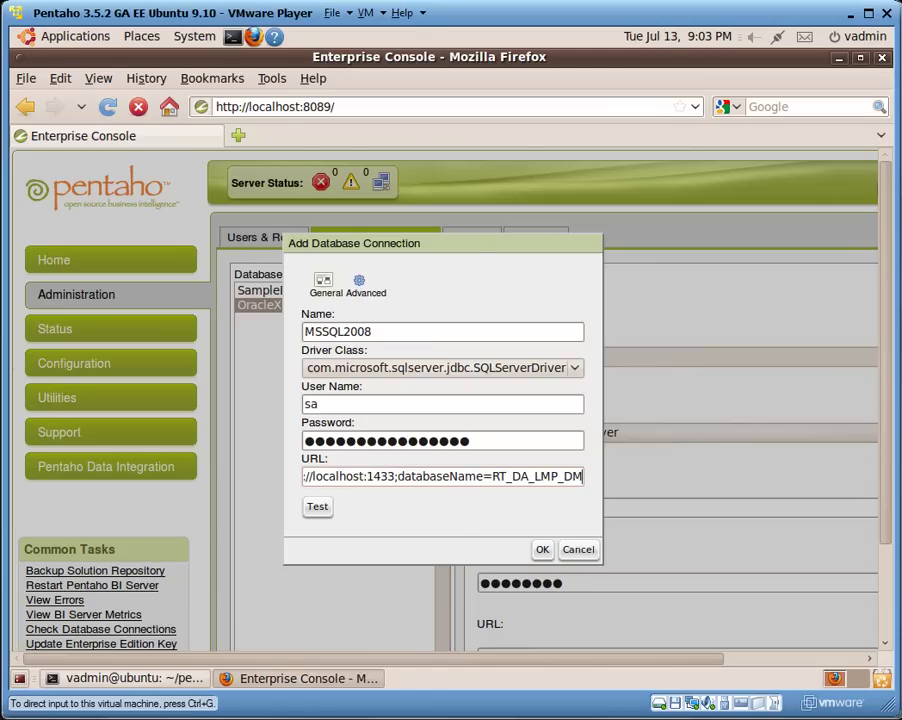
click(354, 474)
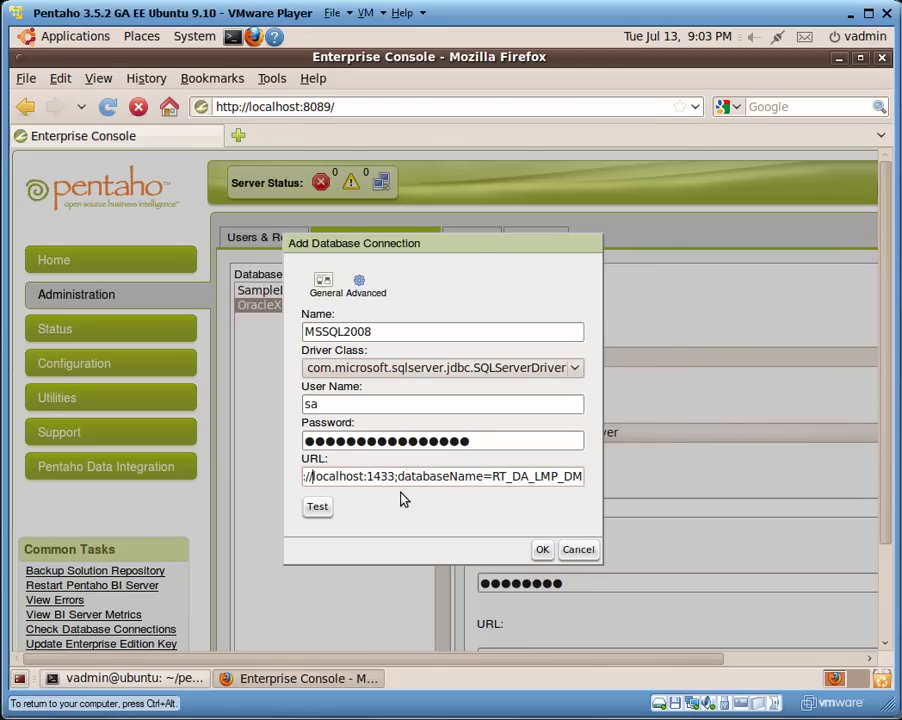
key(Delete)
key(Delete)
key(Delete)
key(Delete)
key(Delete)
key(Delete)
key(Delete)
key(Delete)
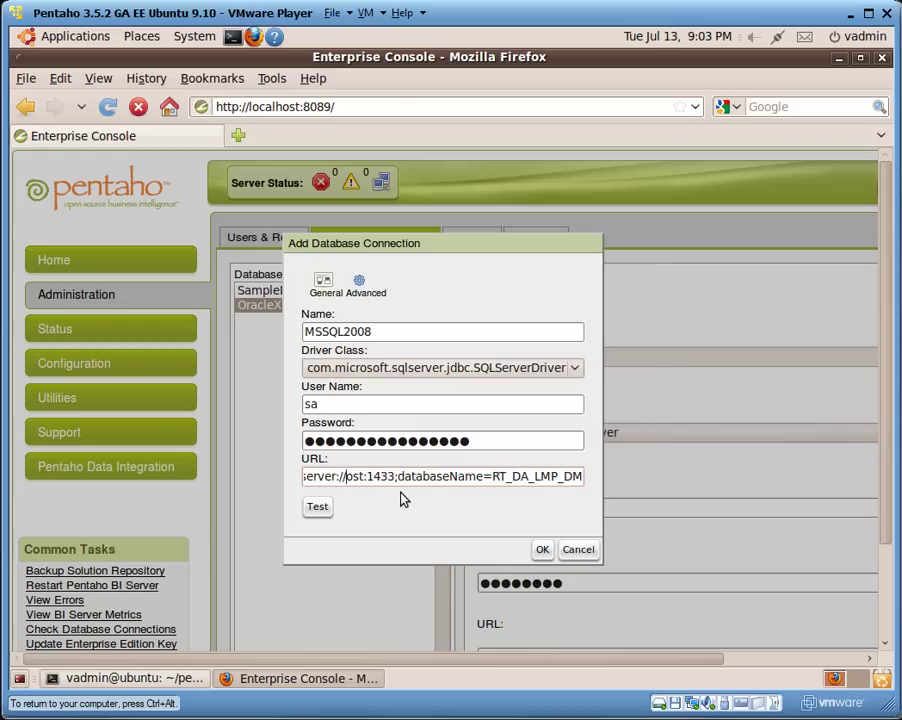
key(Delete)
text(192.1)
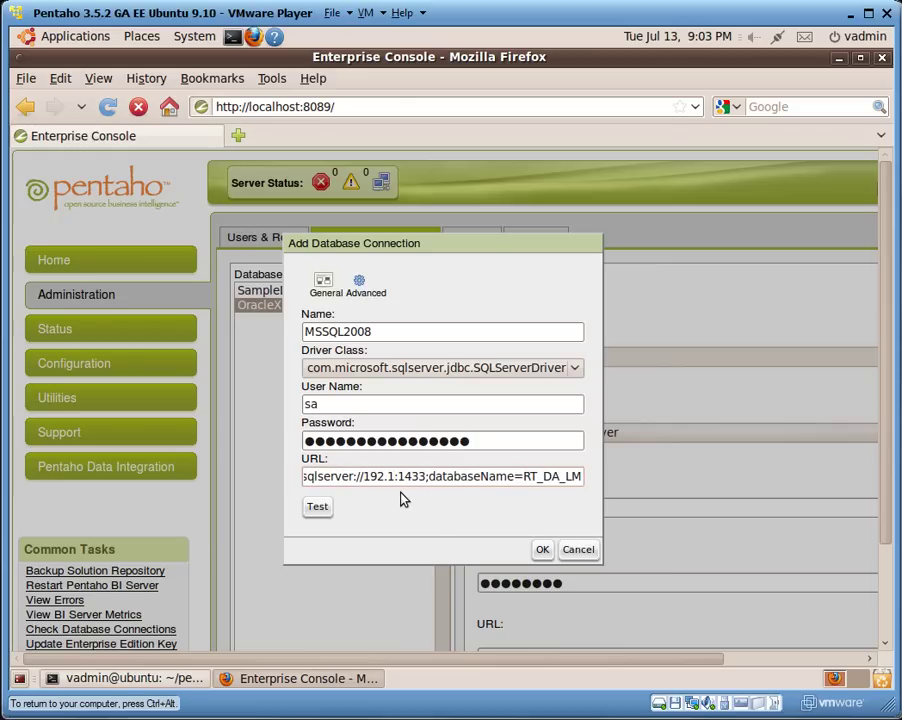
text(68.2.)
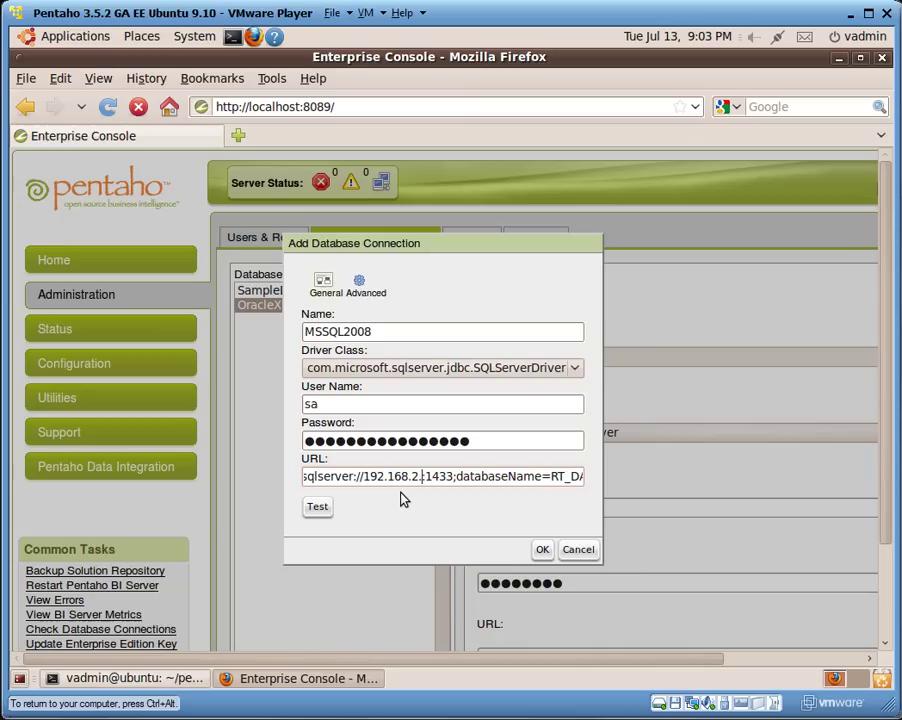
text(129)
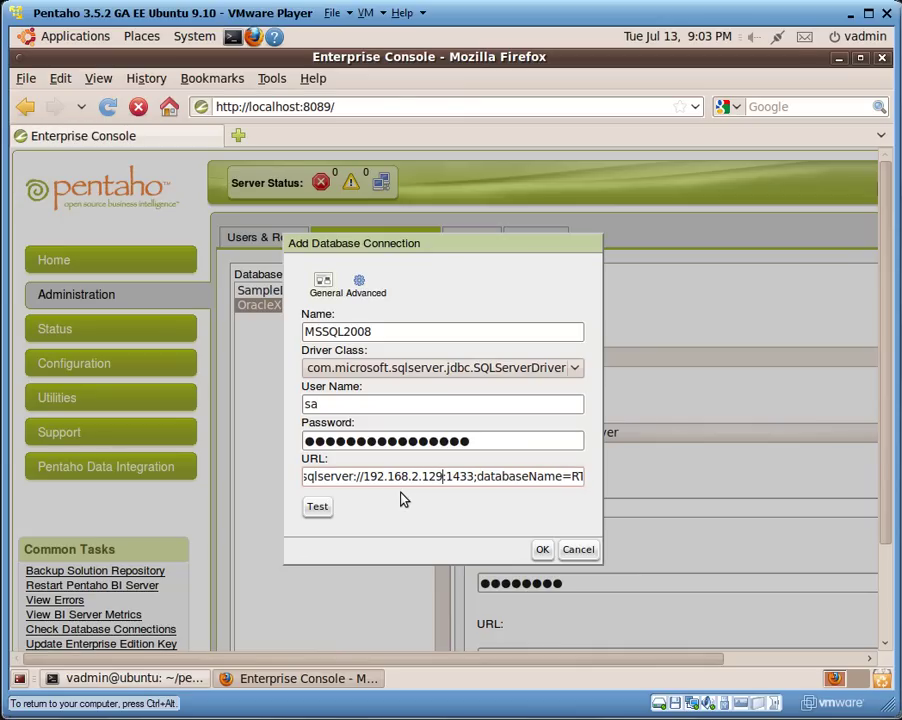
click(318, 507)
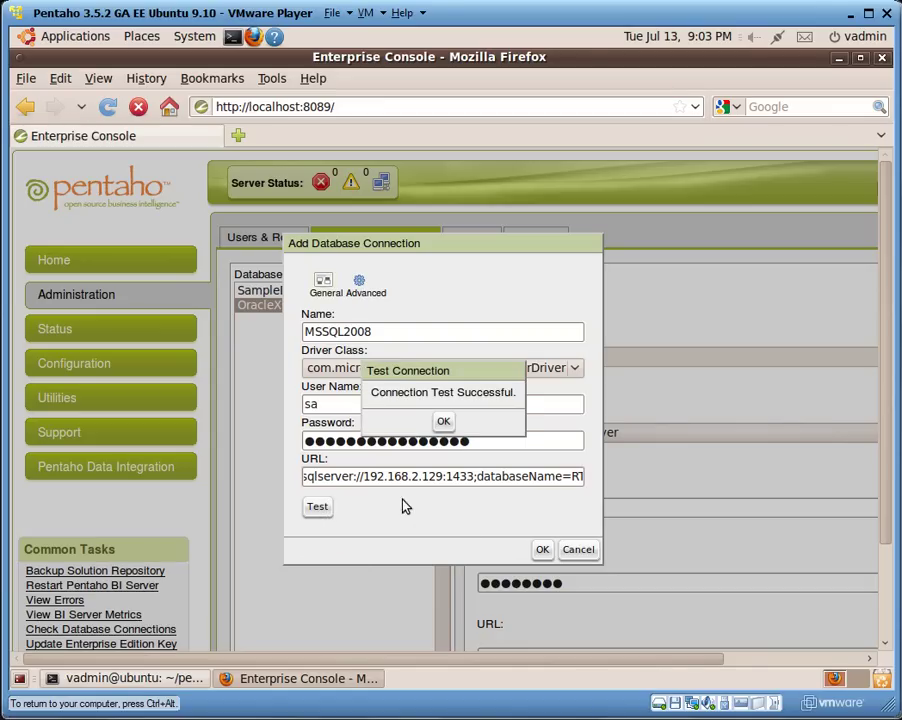
click(442, 421)
click(545, 552)
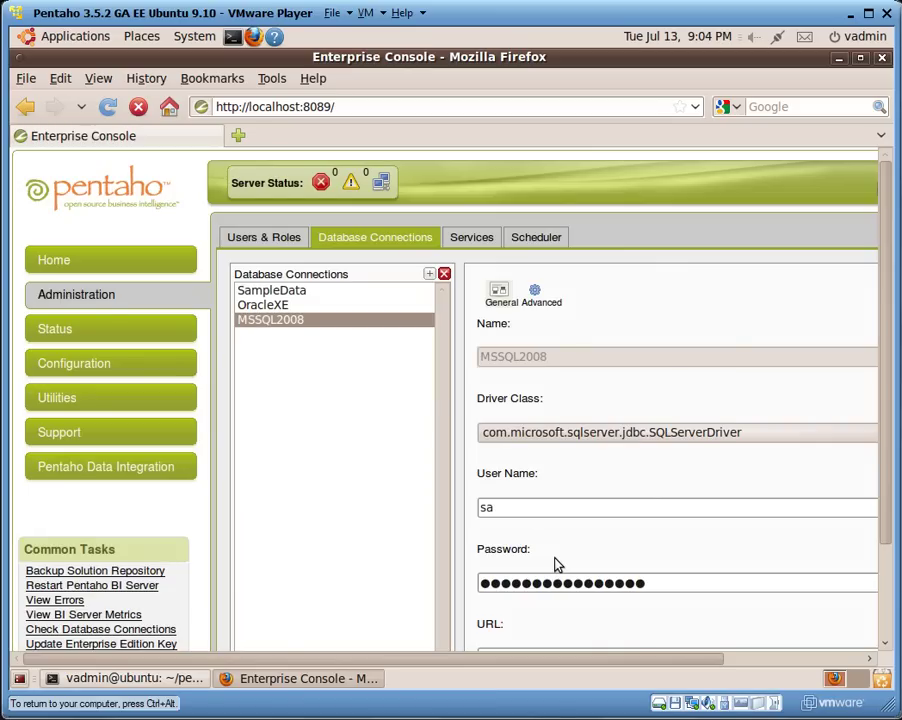